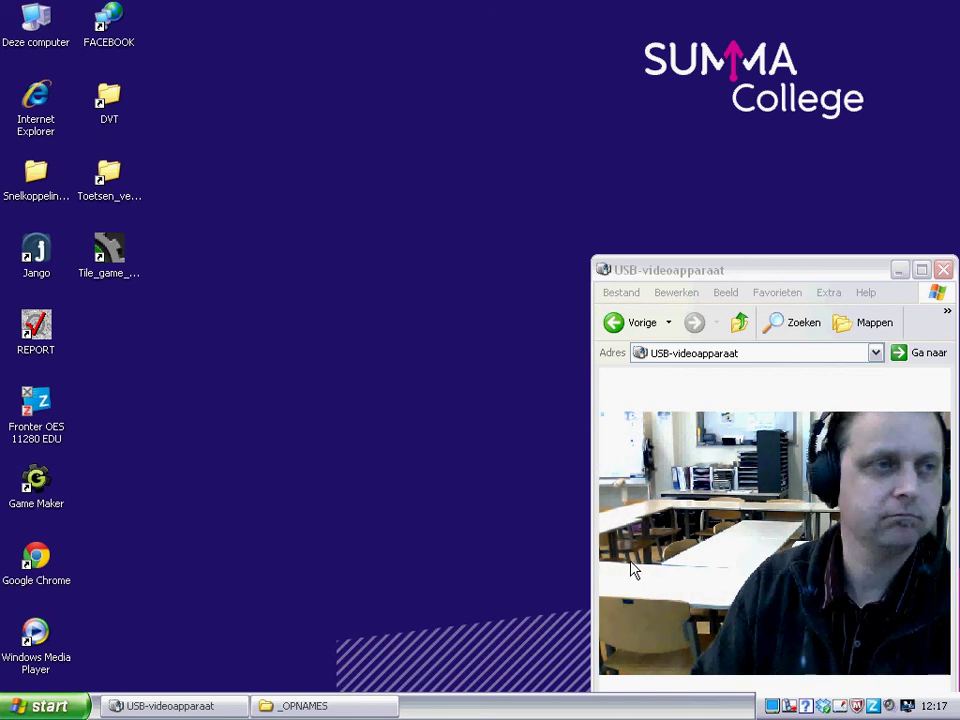
Launch Macromedia Flash MX from the Start menu's Applicaties > Macromedia folder
click(88, 706)
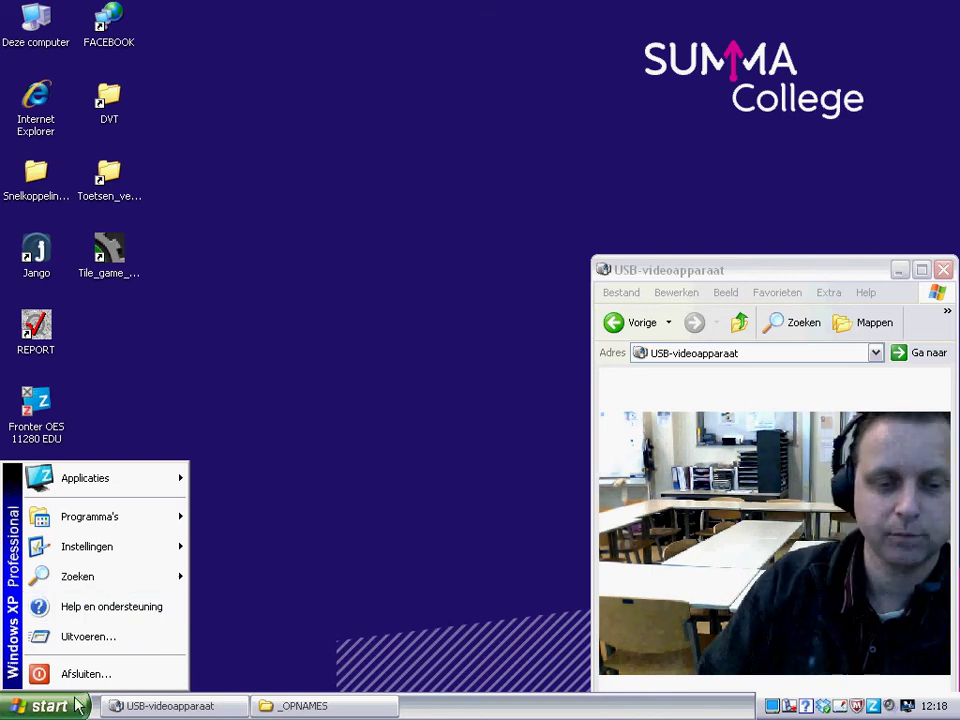
mouse_move(103, 488)
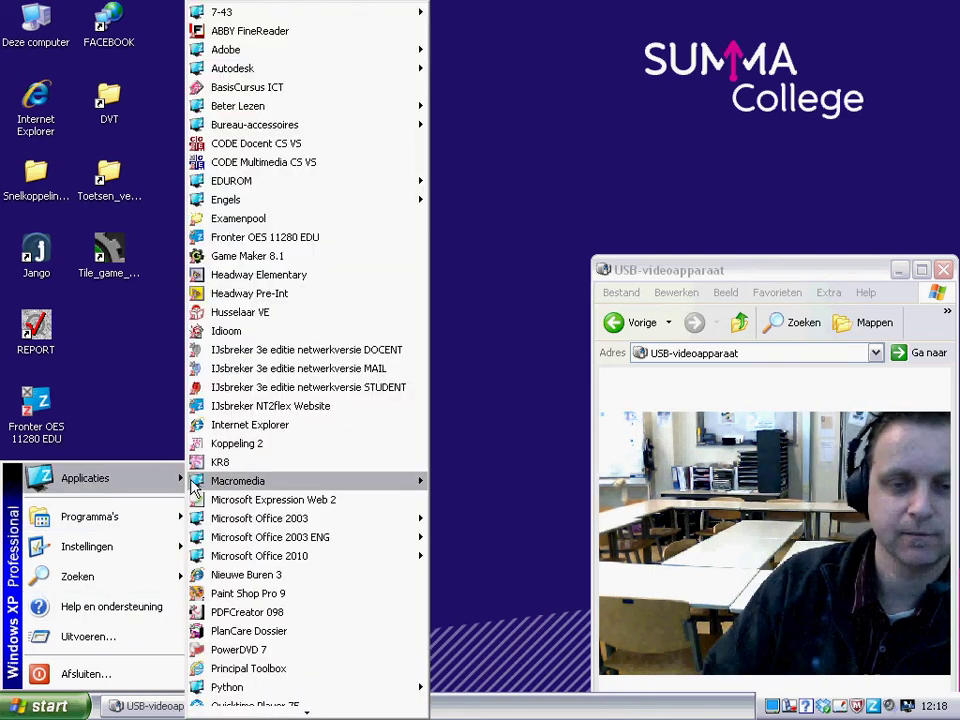
mouse_move(420, 481)
click(492, 482)
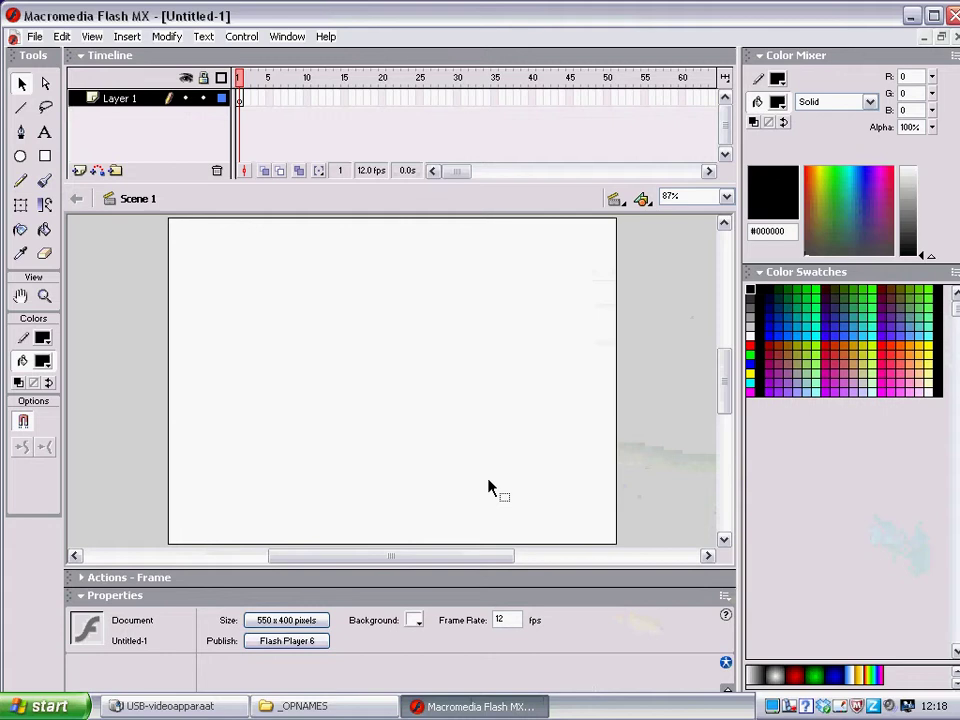
Open the saved 'website' document through File > Open
click(35, 37)
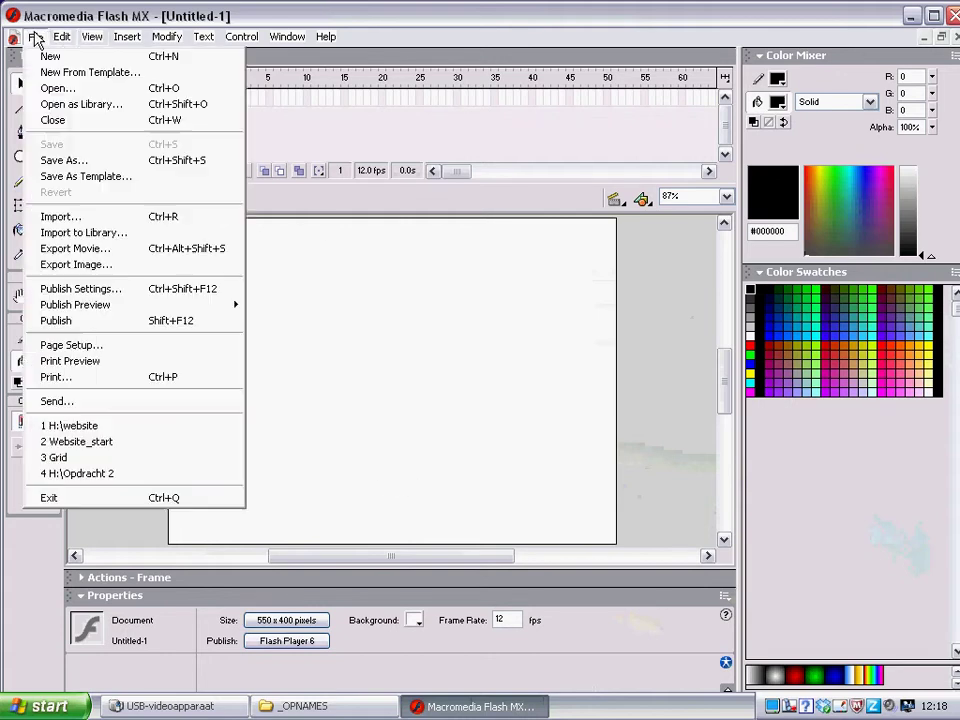
click(57, 90)
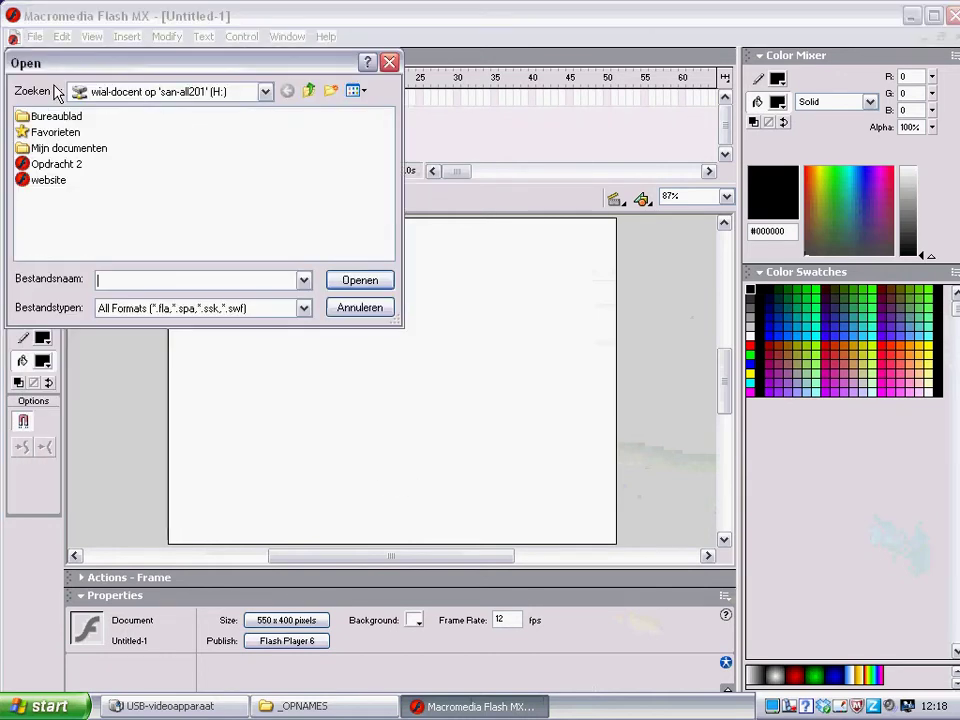
click(48, 181)
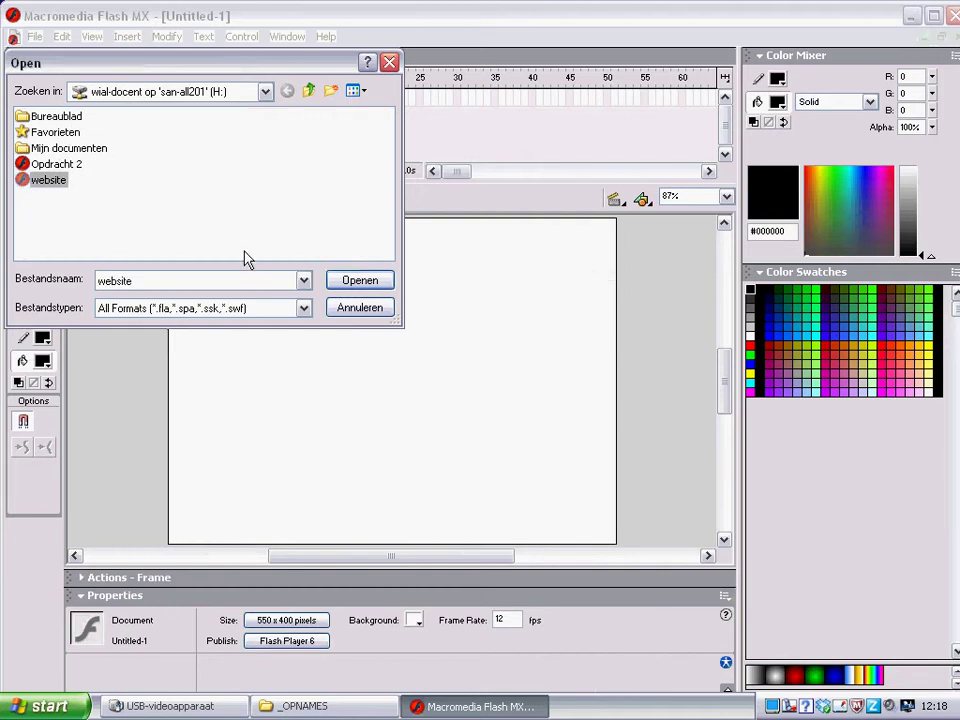
click(355, 281)
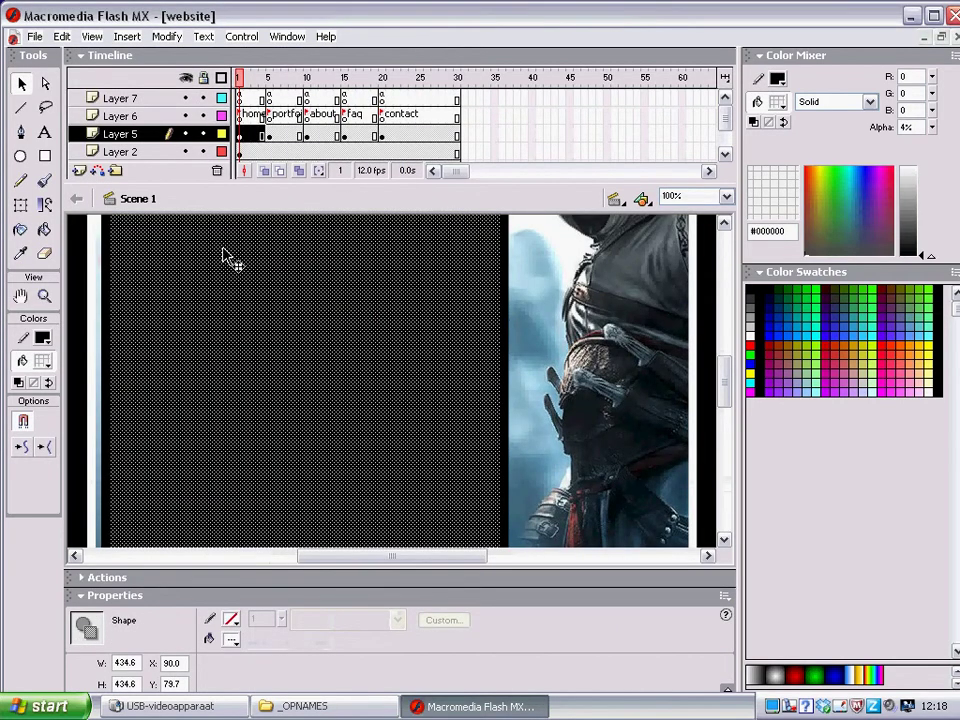
Set the zoom to Show Frame so the whole stage and its buttons are visible
click(726, 197)
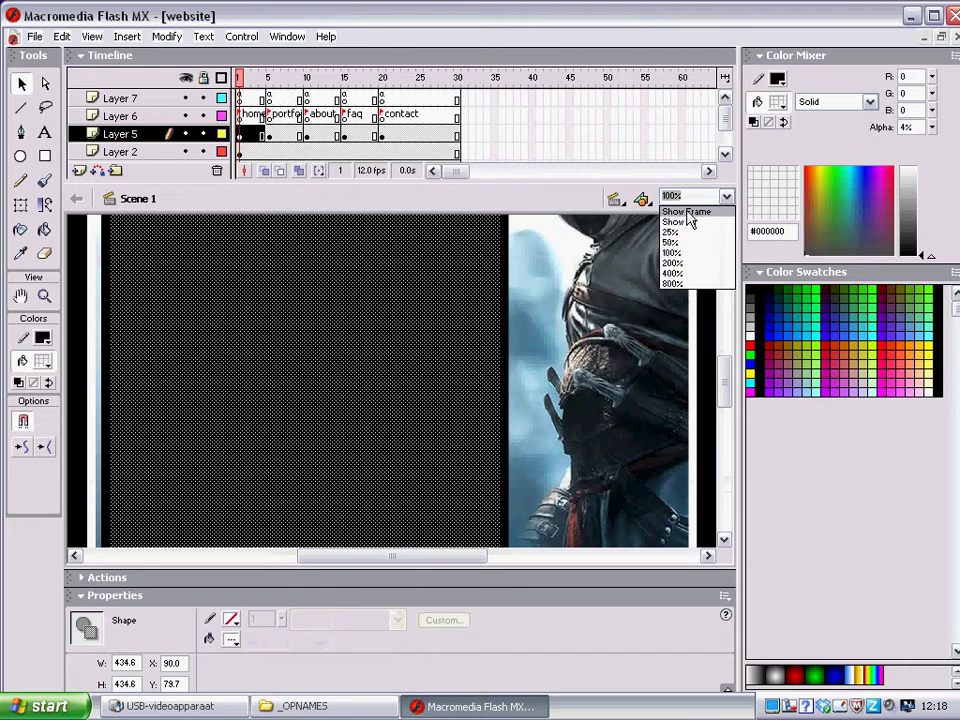
click(686, 212)
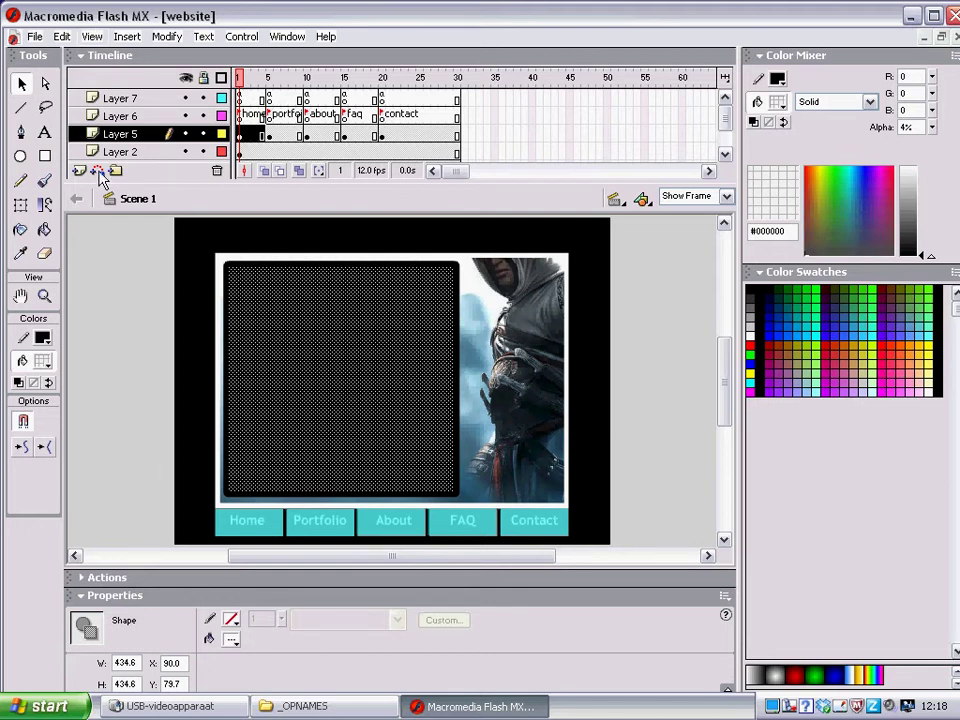
click(724, 156)
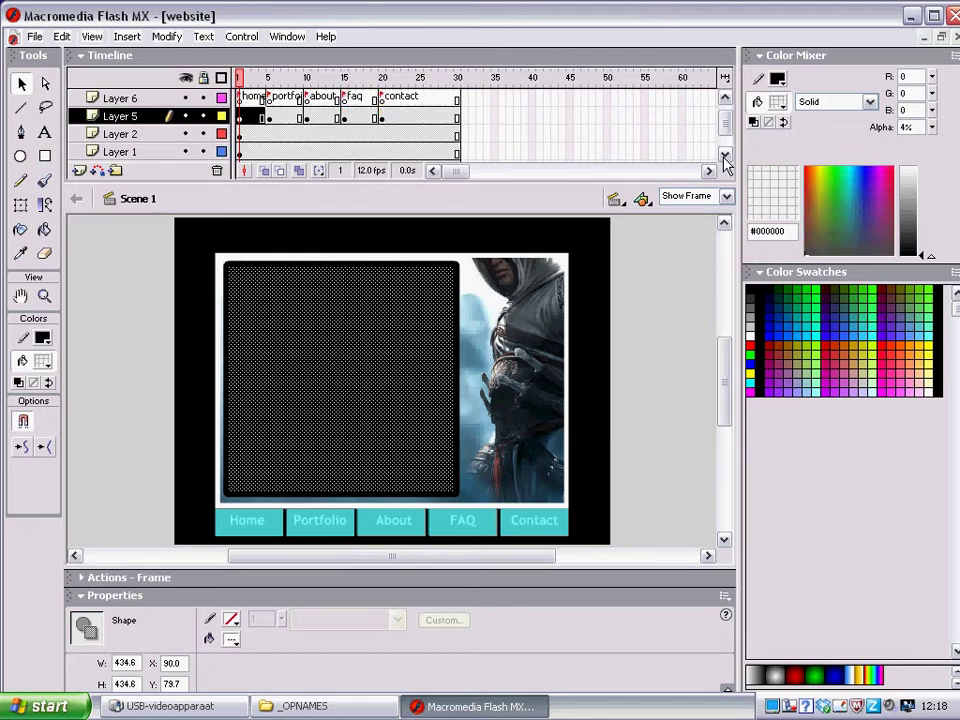
click(724, 156)
click(724, 98)
click(724, 98)
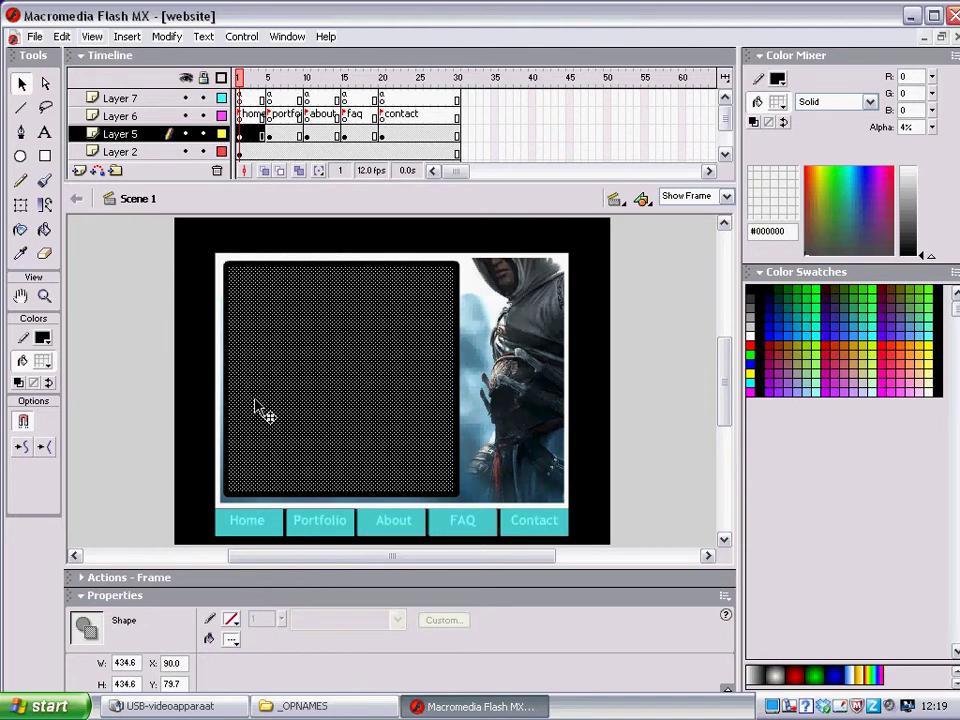
click(160, 707)
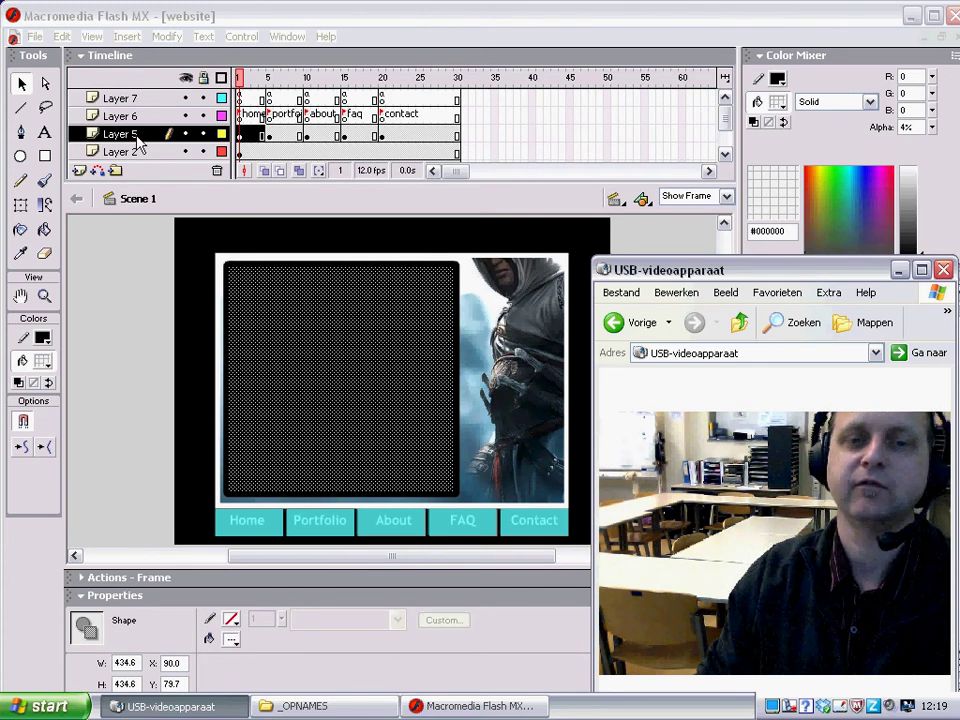
On frame 1 of Layer 5, pick the Text tool and set the fill colour to white
click(241, 137)
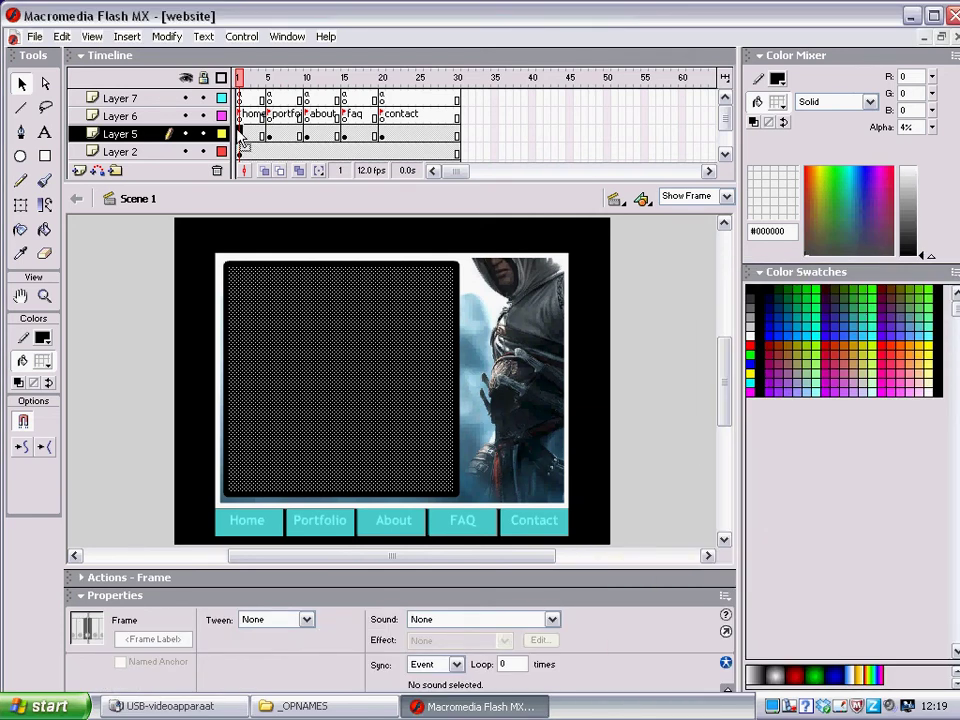
click(44, 133)
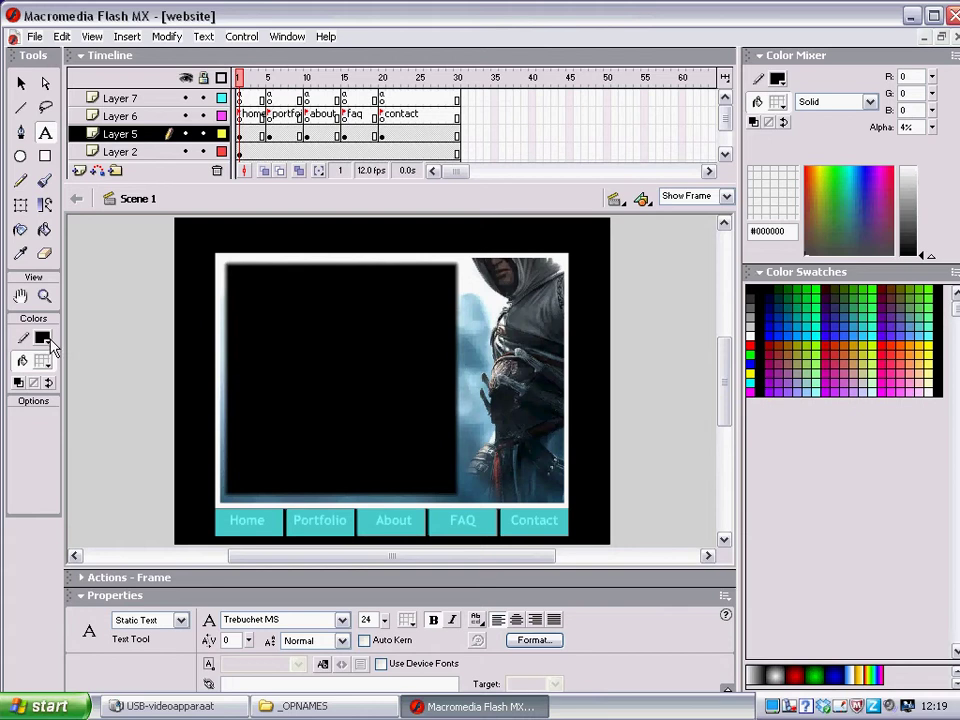
click(47, 341)
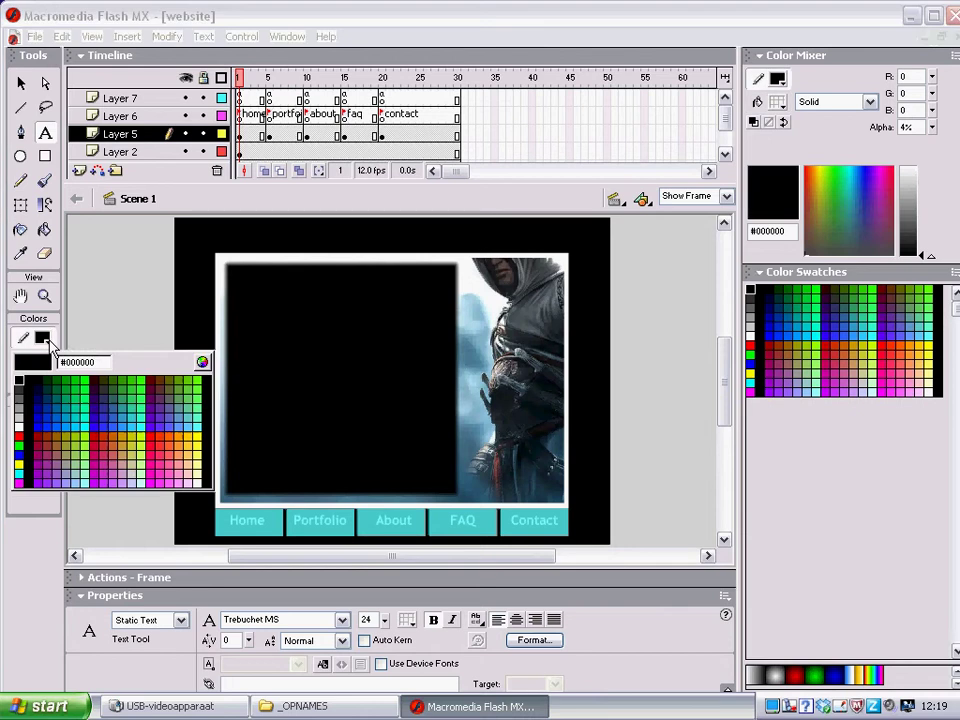
click(20, 418)
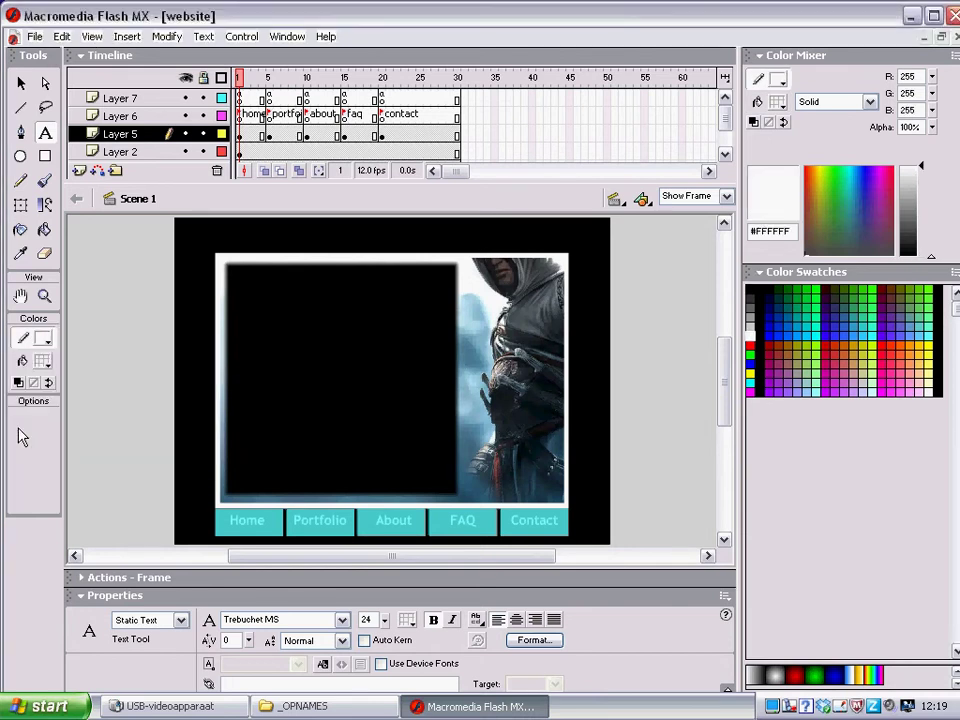
click(46, 362)
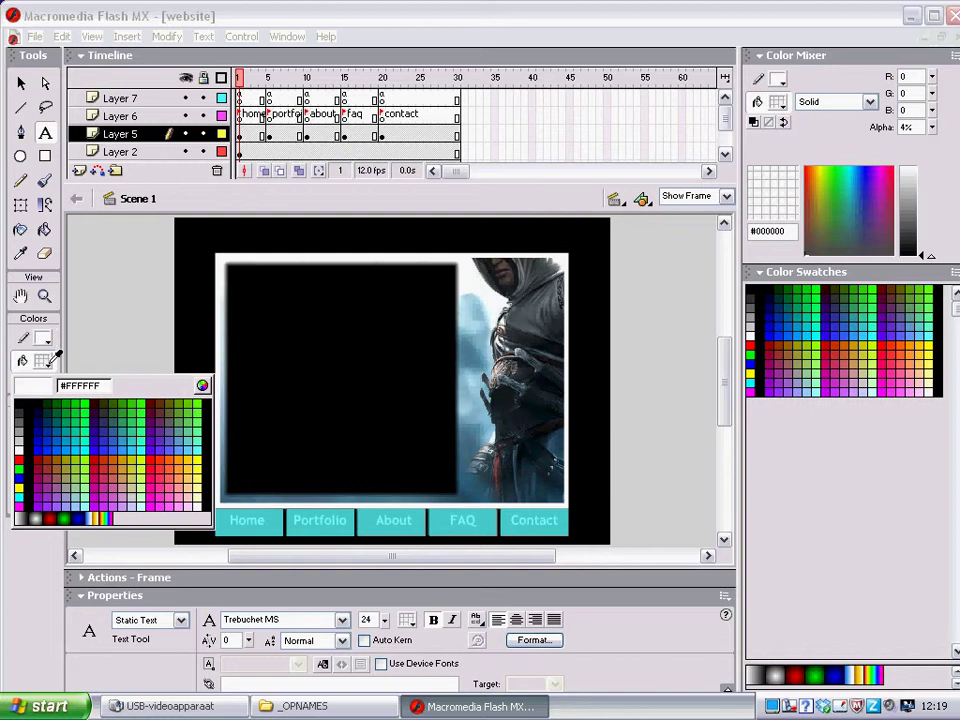
click(20, 447)
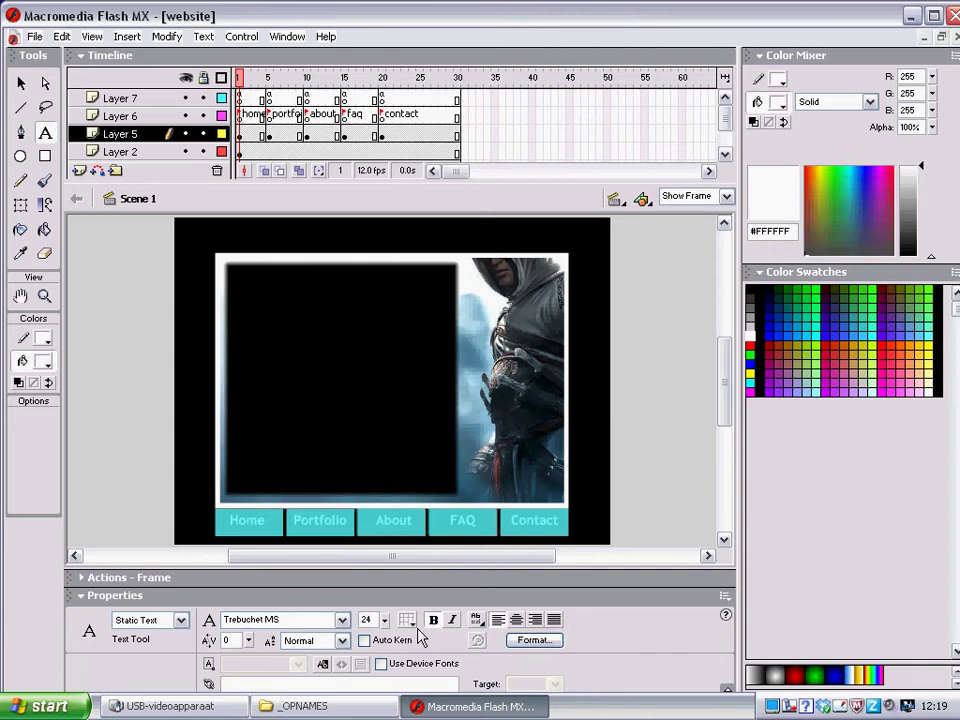
Set the text colour to white (#FFFFFF) and turn on Bold
click(408, 620)
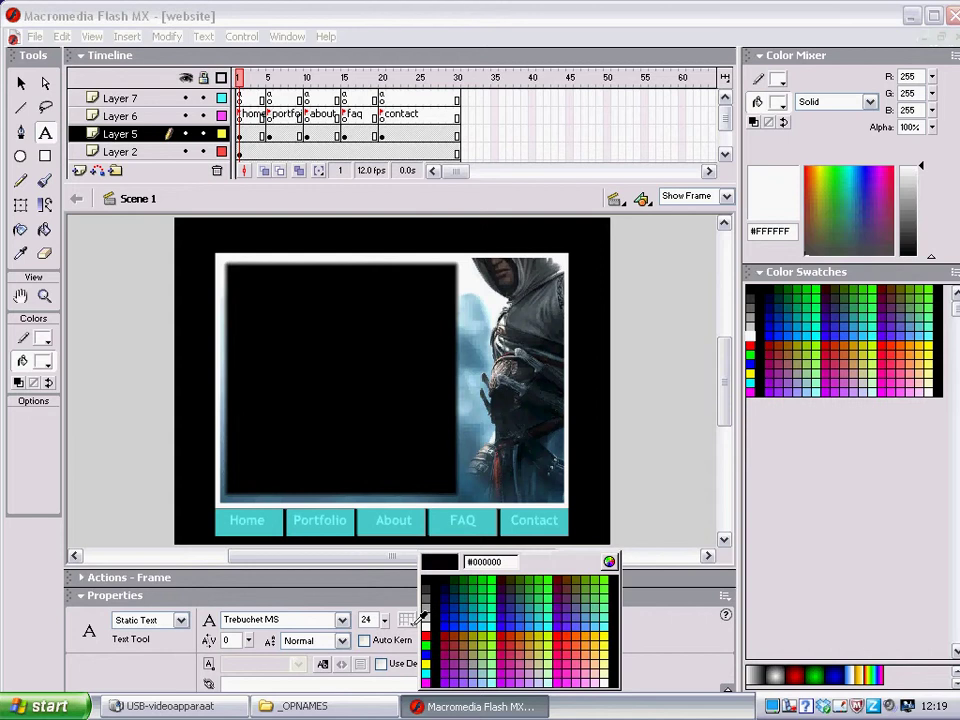
click(426, 622)
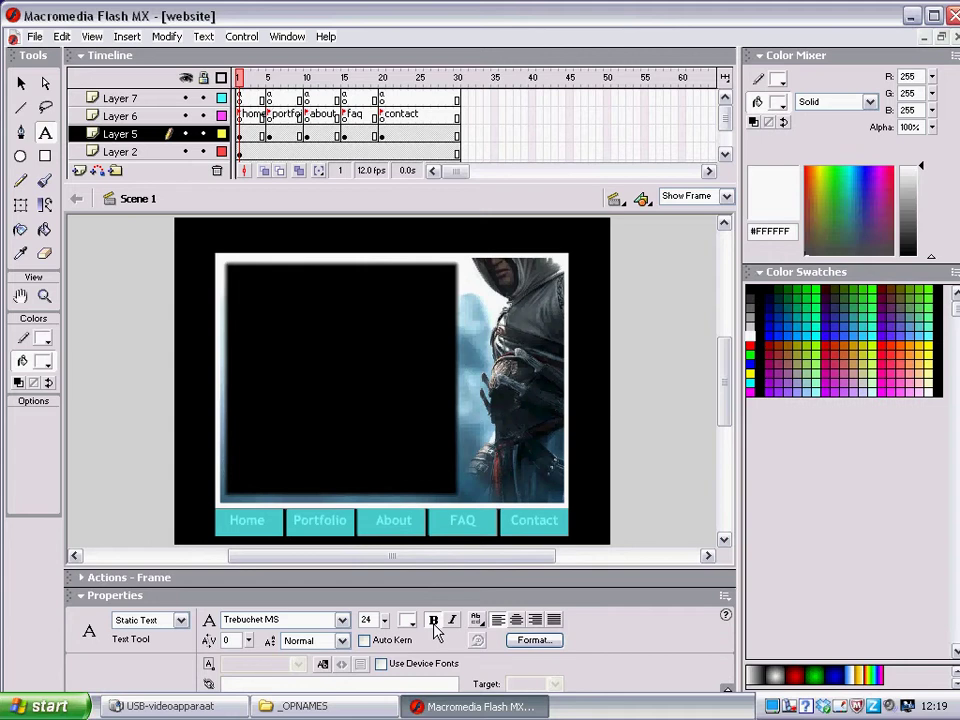
click(434, 621)
Type a white 'Home' heading at the black box's top-left and drag a wide text area beneath it
click(242, 272)
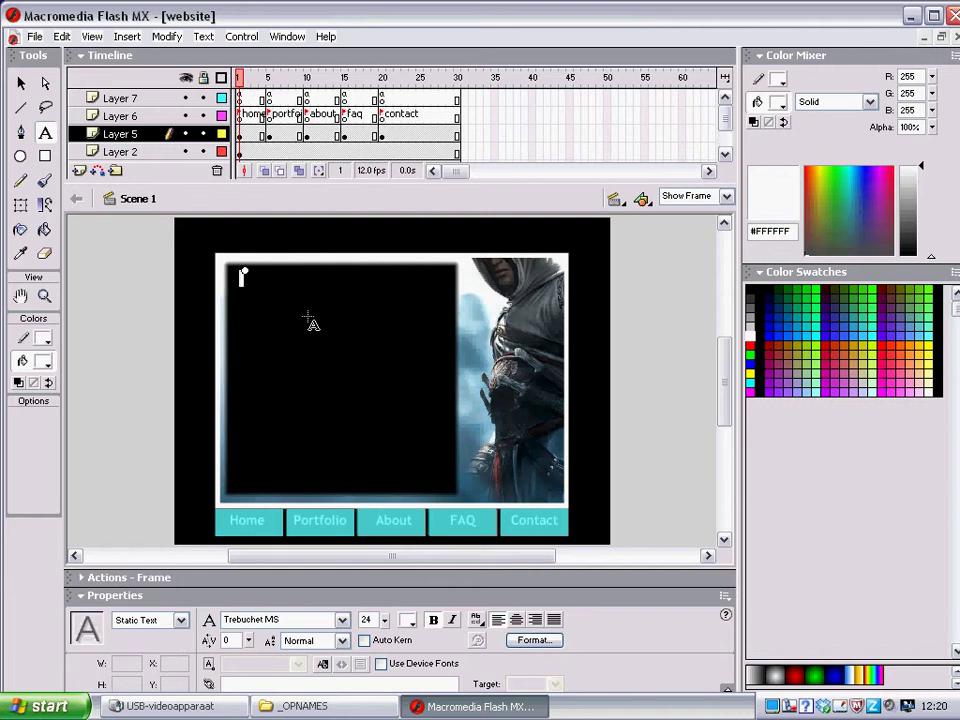
text(Home)
key(Escape)
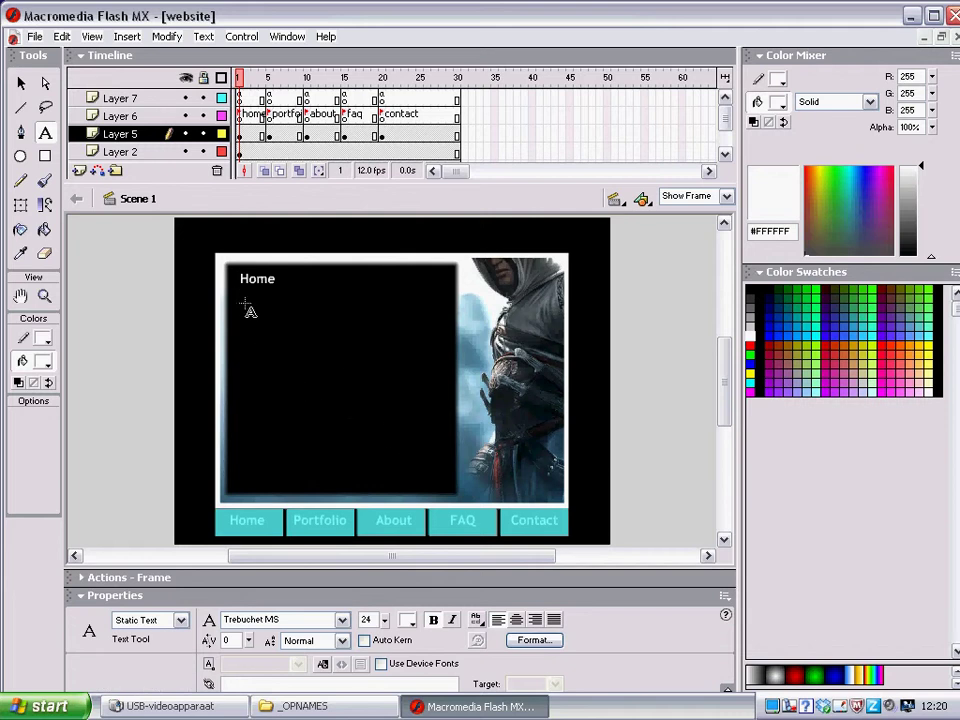
drag(240, 299, 447, 398)
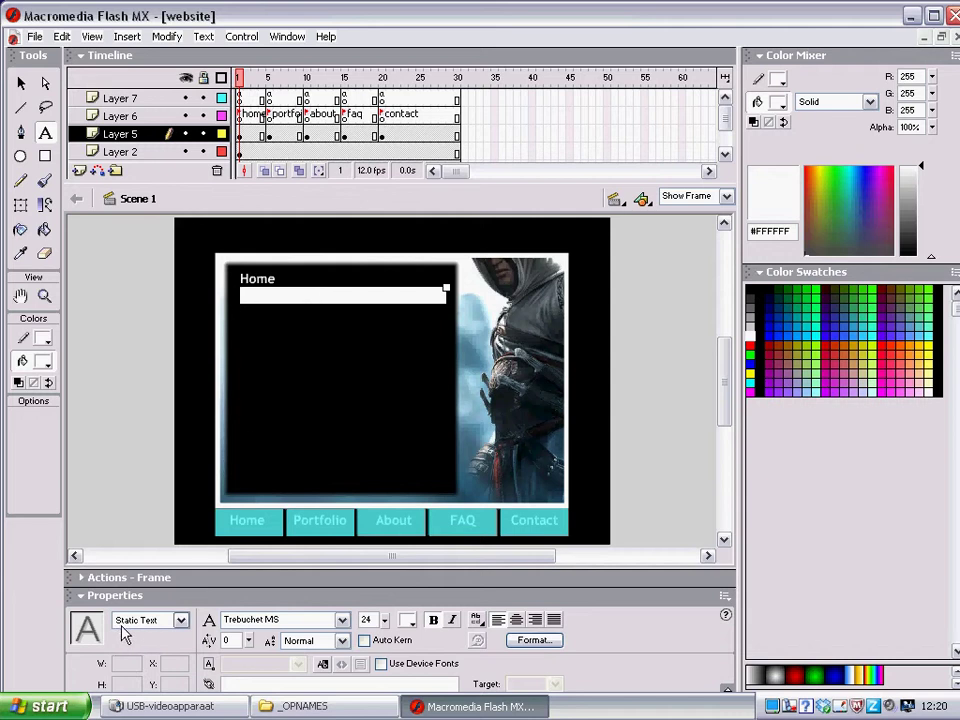
Make the area under Home a multiline Dynamic Text field at 14 pt, stretched to fill the box
click(182, 621)
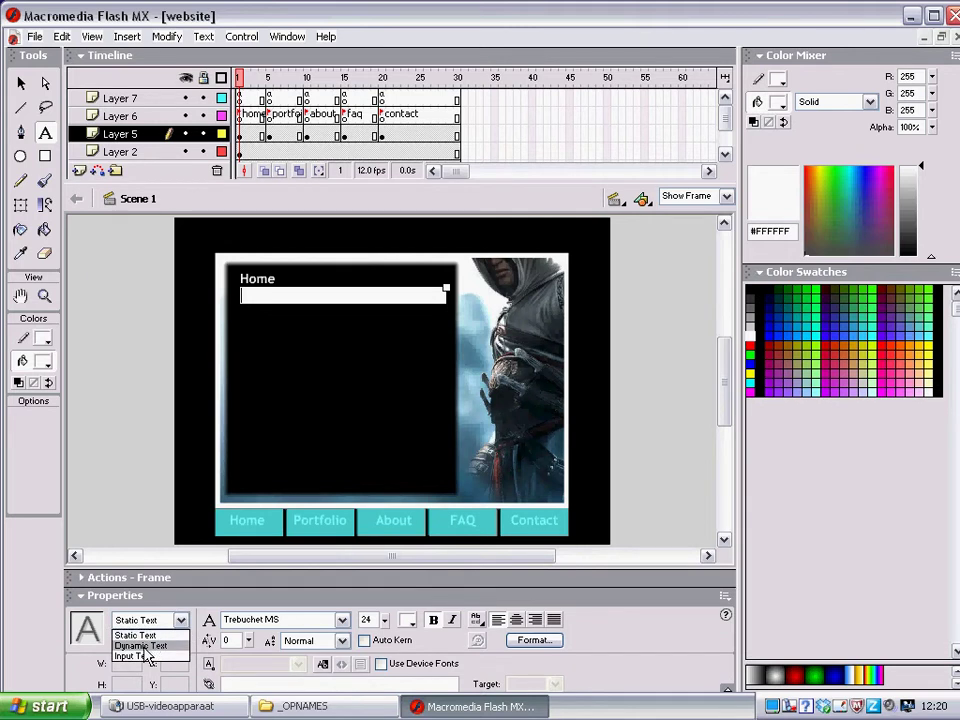
click(146, 646)
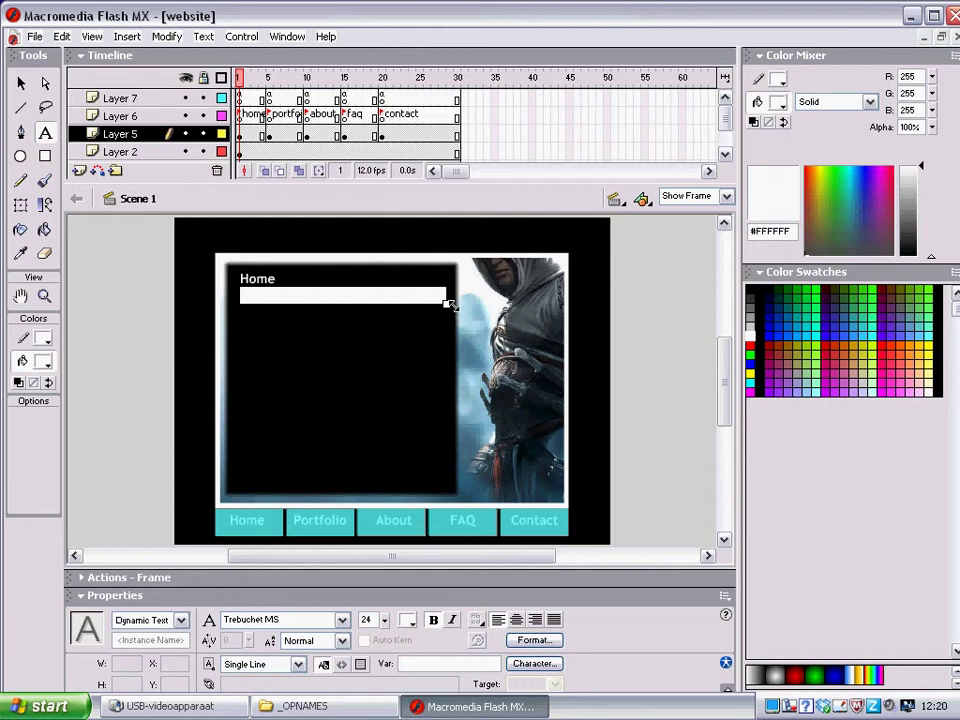
drag(446, 304, 444, 481)
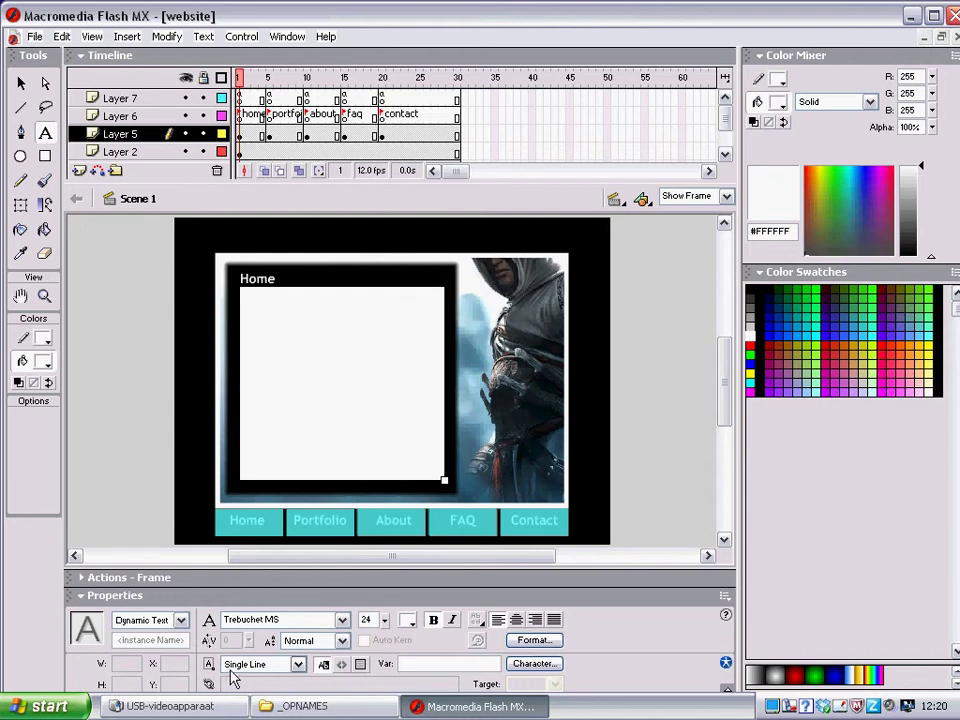
click(297, 665)
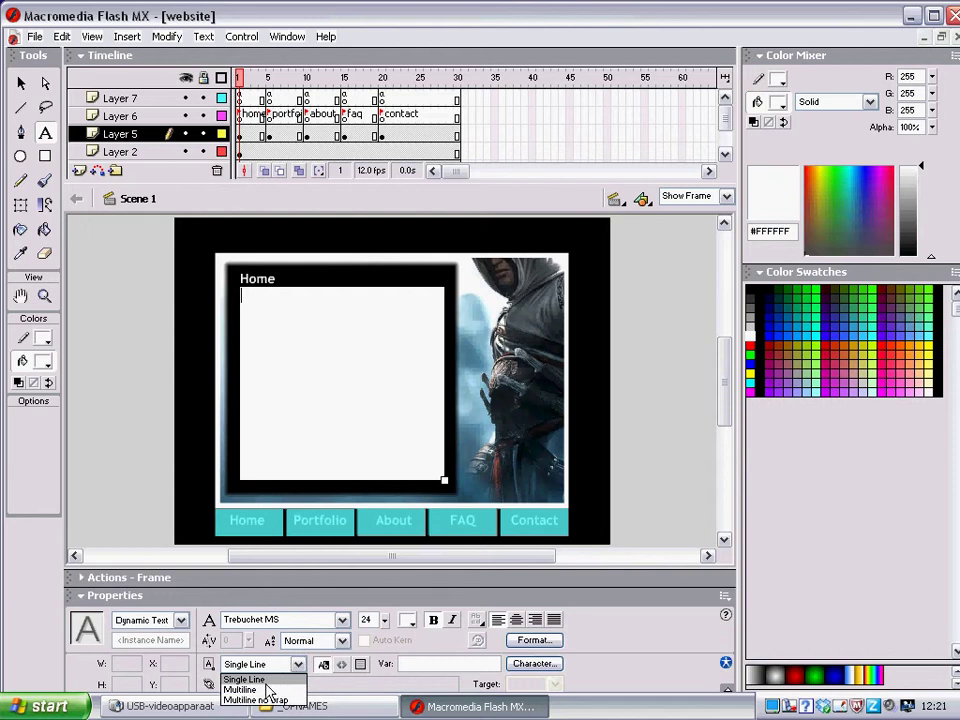
click(265, 690)
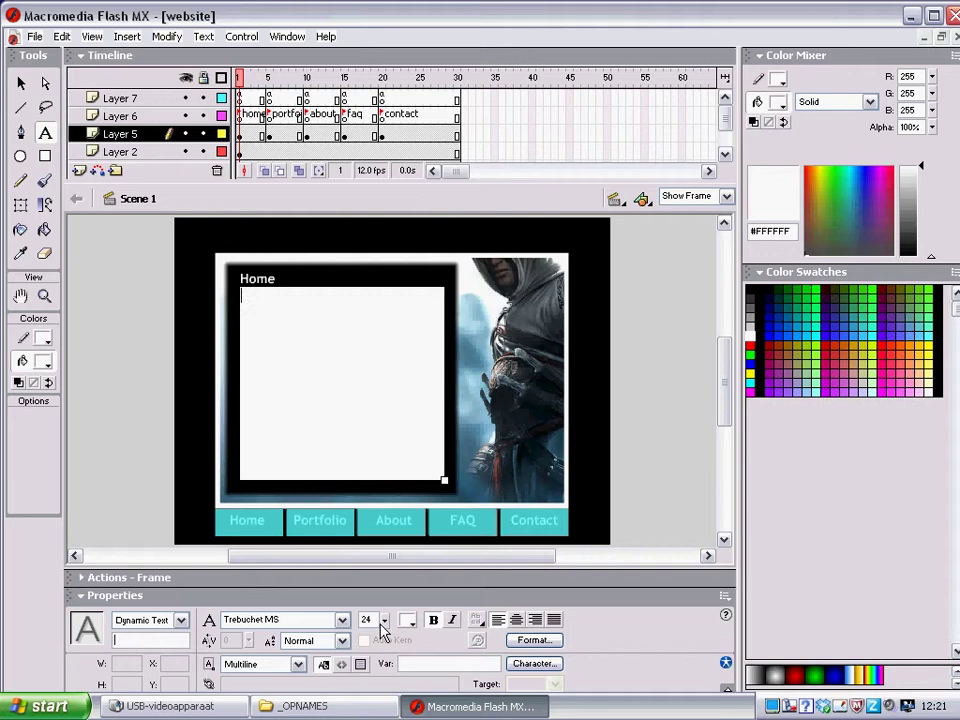
text(14)
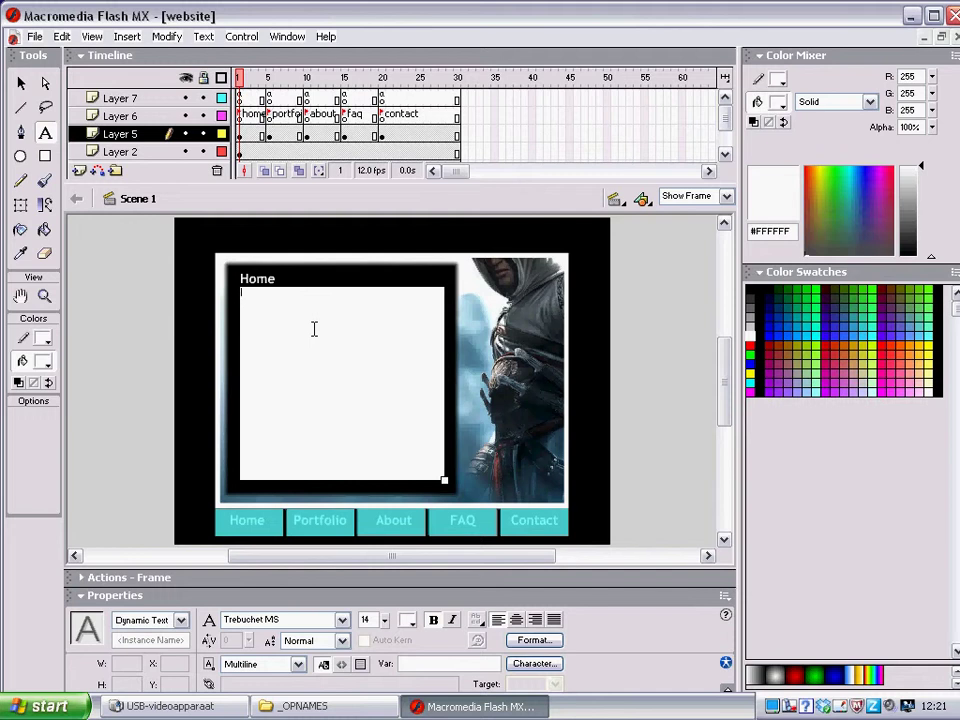
Type the Dutch homepage line naming the site owner and the line explaining the Portfolio, About, Faq, Contact buttons
text(Dit is de h)
text(pa)
key(BackSpace)
key(BackSpace)
text(epag)
text(e van)
text( Alex)
text(x.)
key(Return)
text(Door op de knoppen)
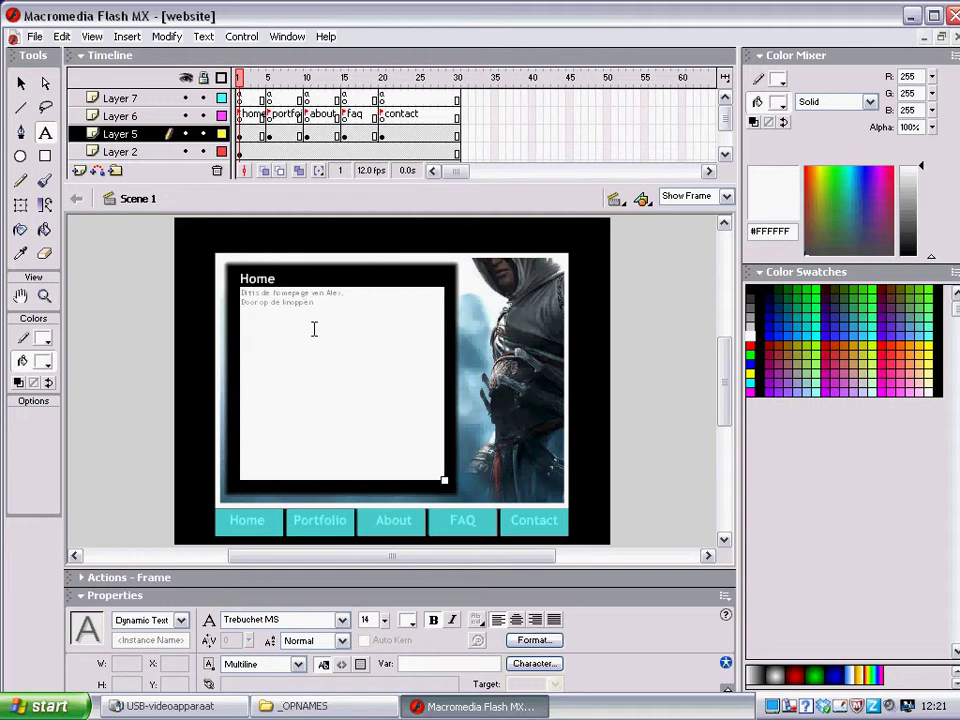
text( bov)
text(Portfo)
text(lio)
text( - About)
text(- Fa)
text(q - Con)
text(tact)
Finish the Home text with 'bij het bekijken van mijn website' and reselect frame 1 of Layer 5
click(645, 528)
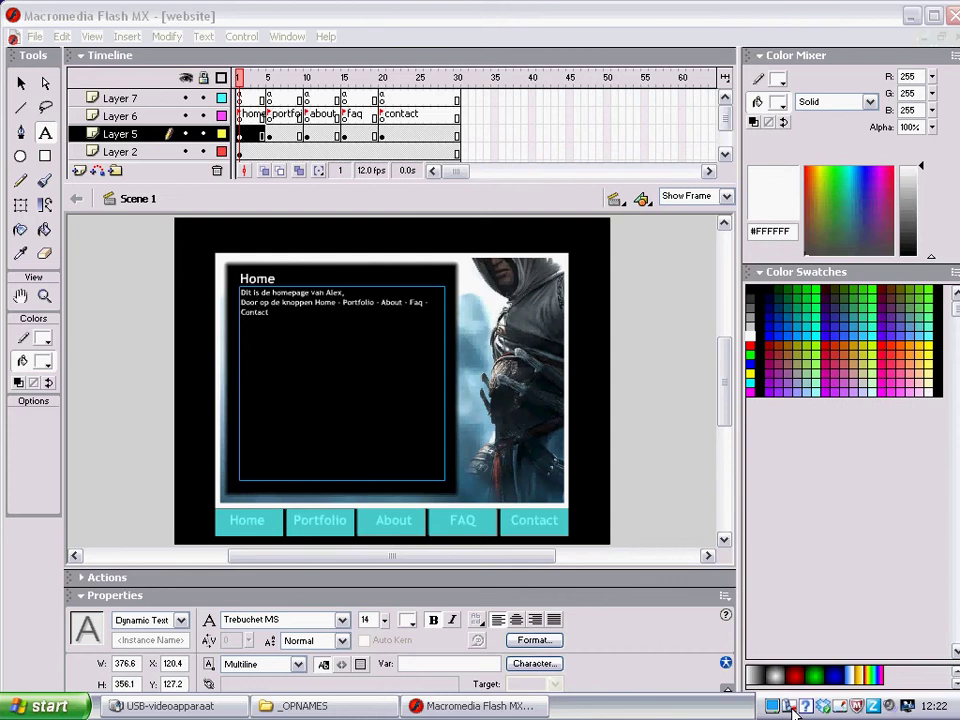
right_click(792, 706)
click(679, 577)
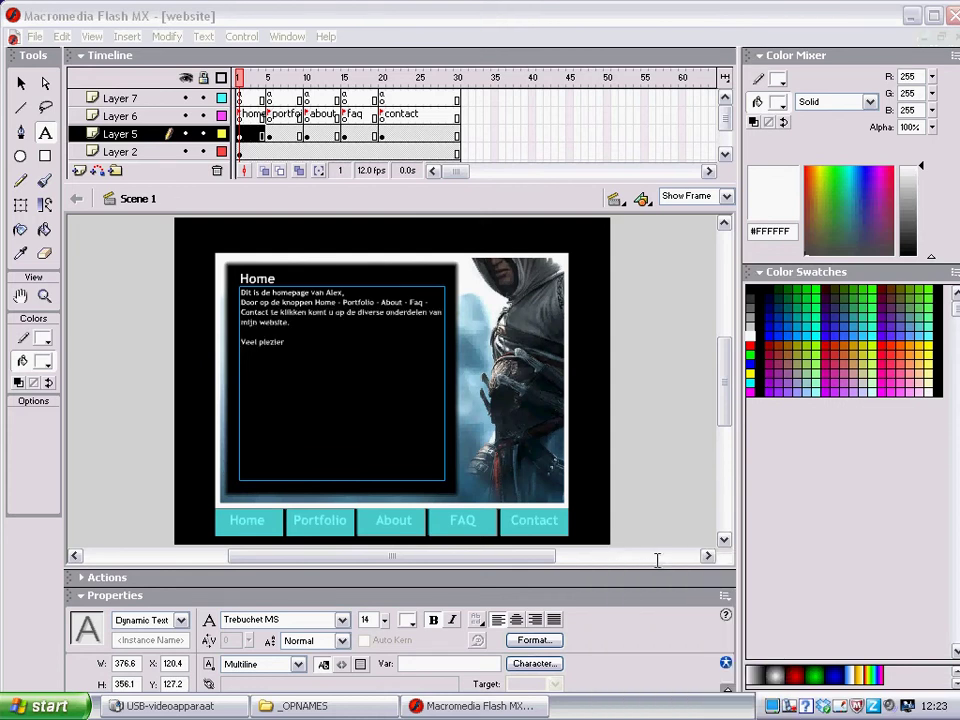
click(327, 342)
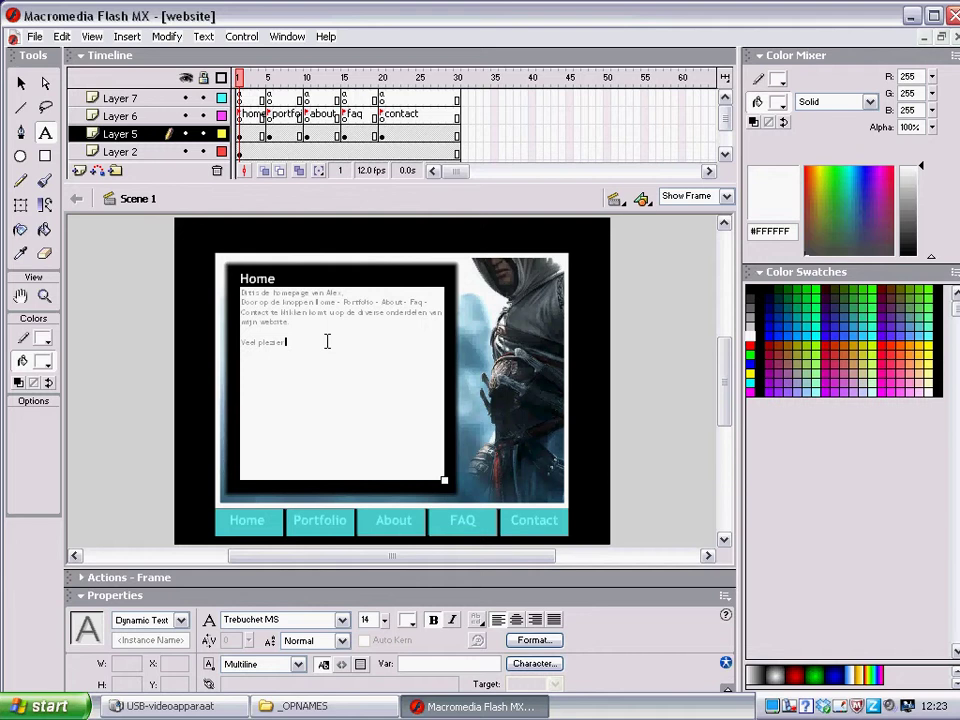
text(bij het bekijken van mijn website !)
double_click(334, 292)
click(240, 136)
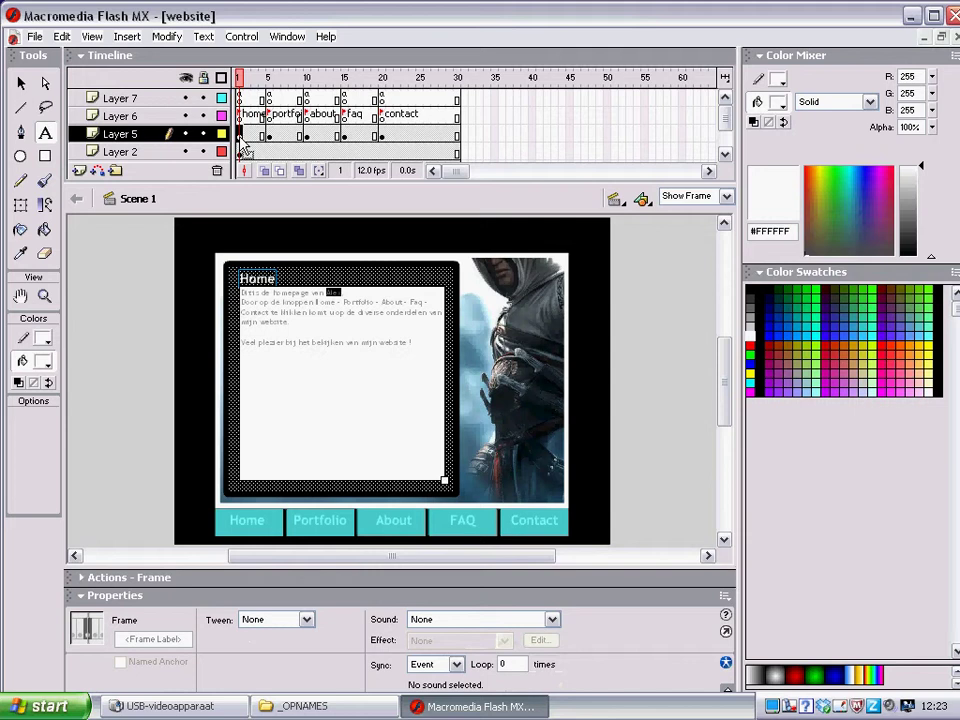
On frame 5, add a bold 24-pt white 'Portfolio' heading at the panel's top-left
click(269, 136)
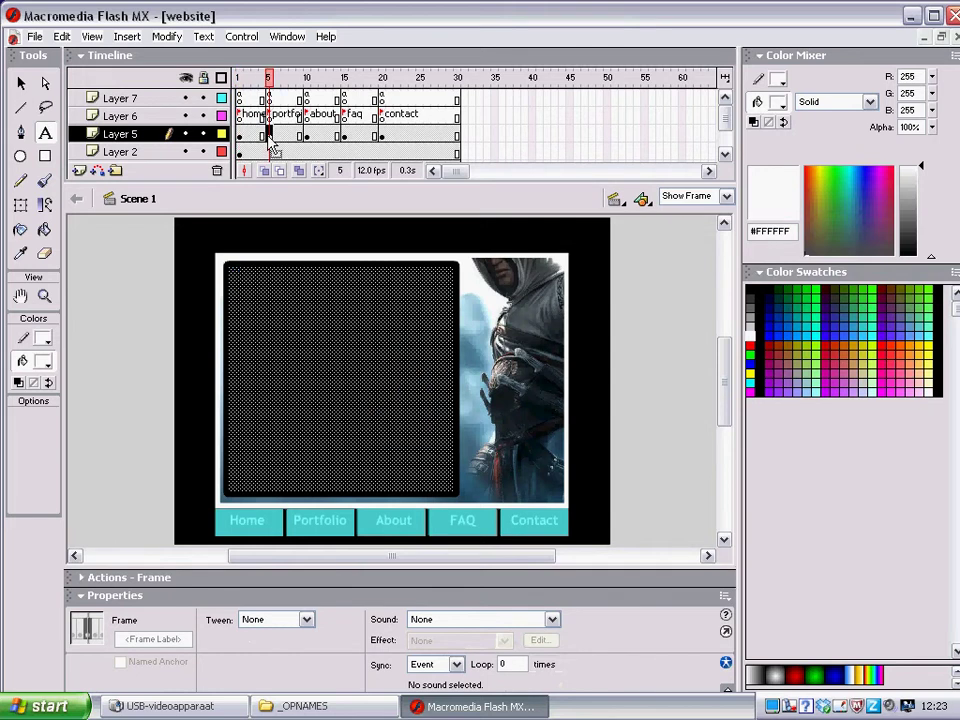
click(45, 132)
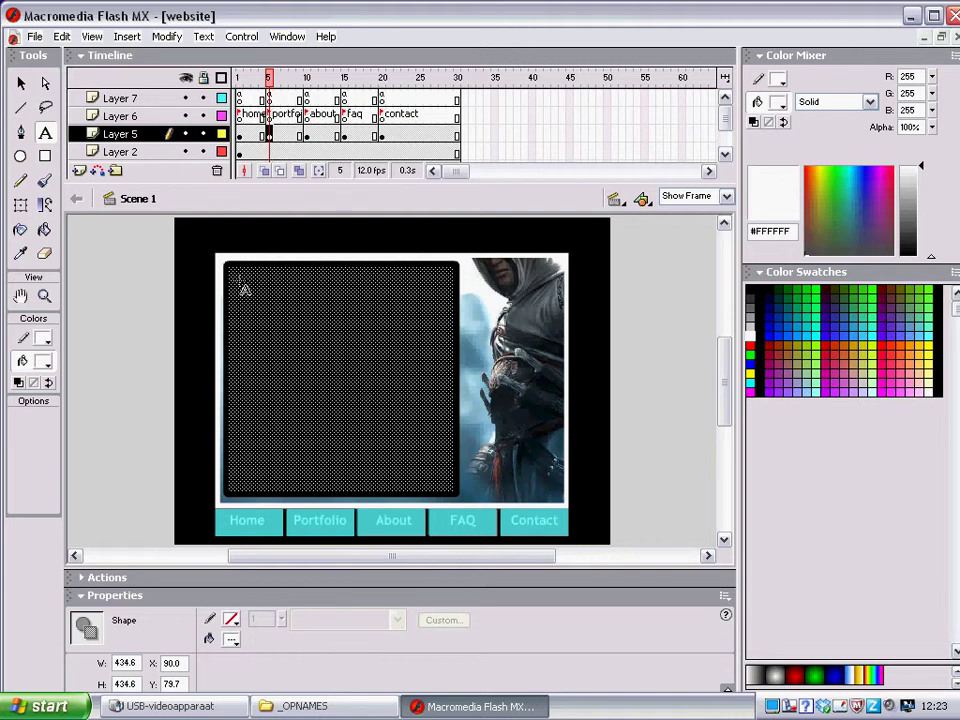
click(242, 286)
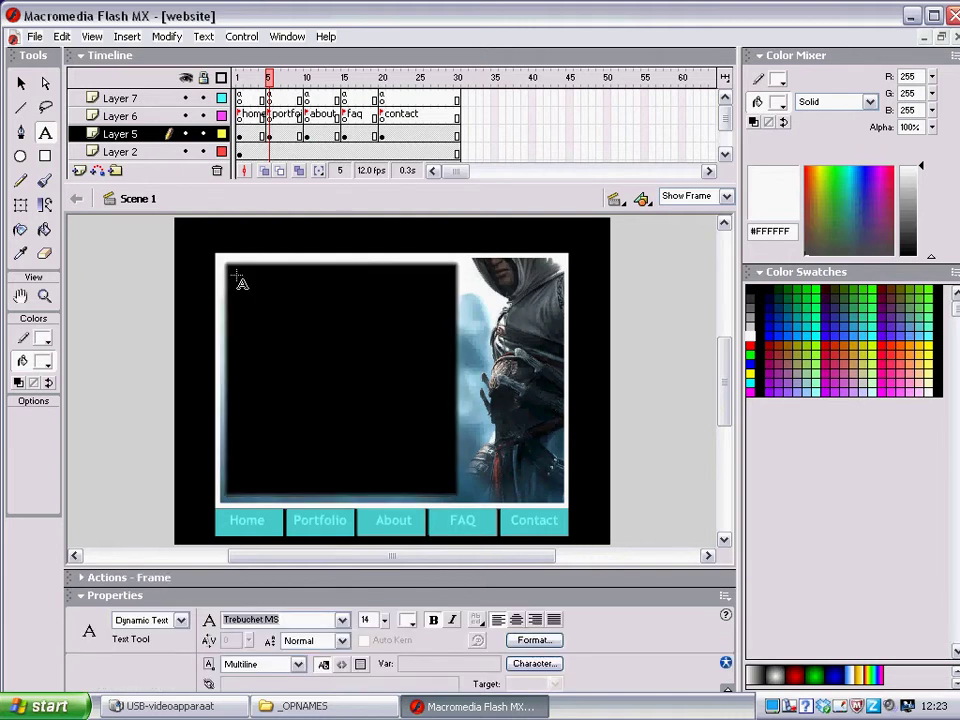
click(236, 276)
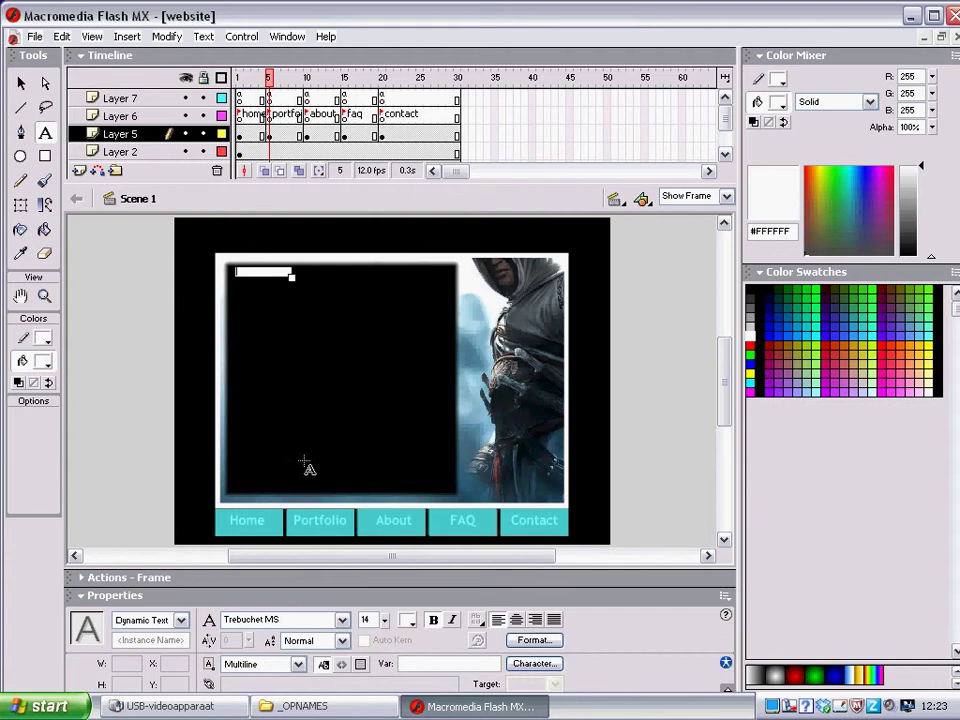
click(280, 620)
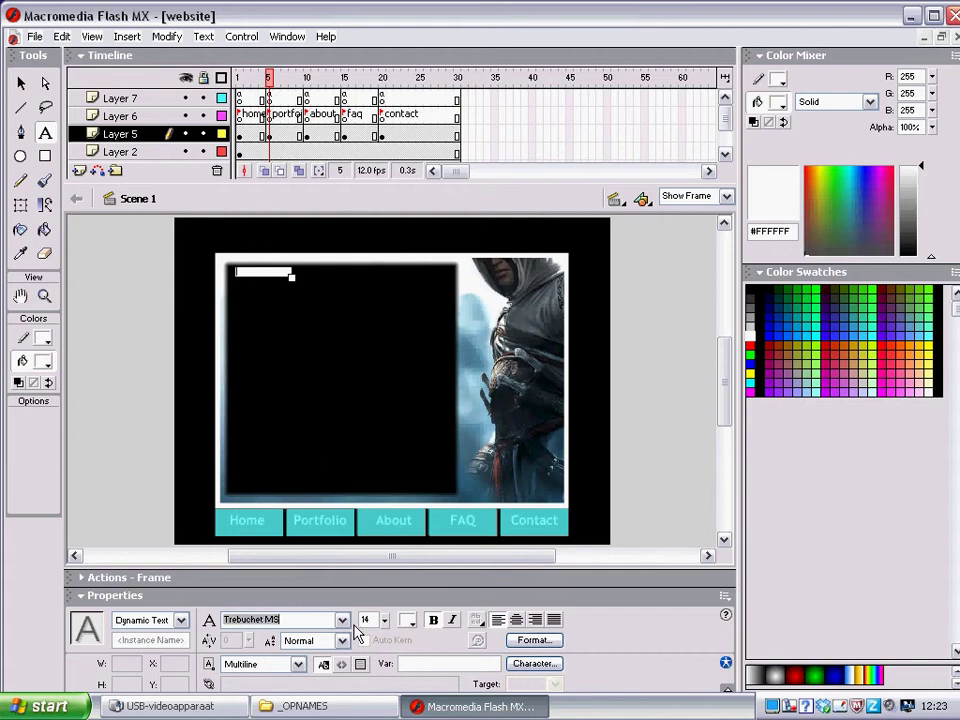
key(Tab)
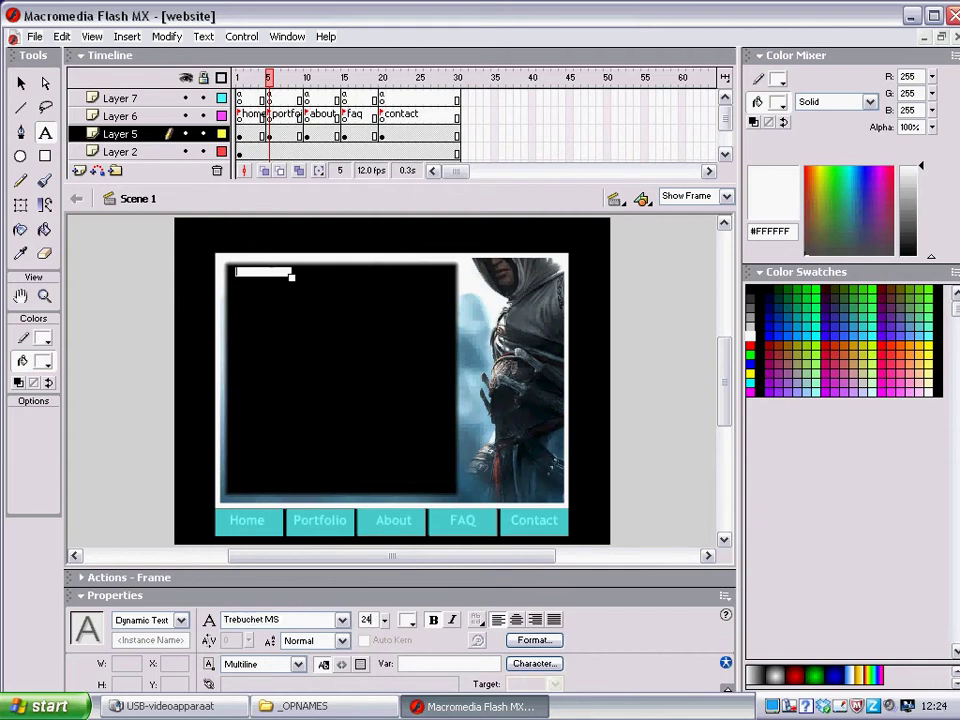
text(24)
click(430, 621)
click(249, 274)
text(Po)
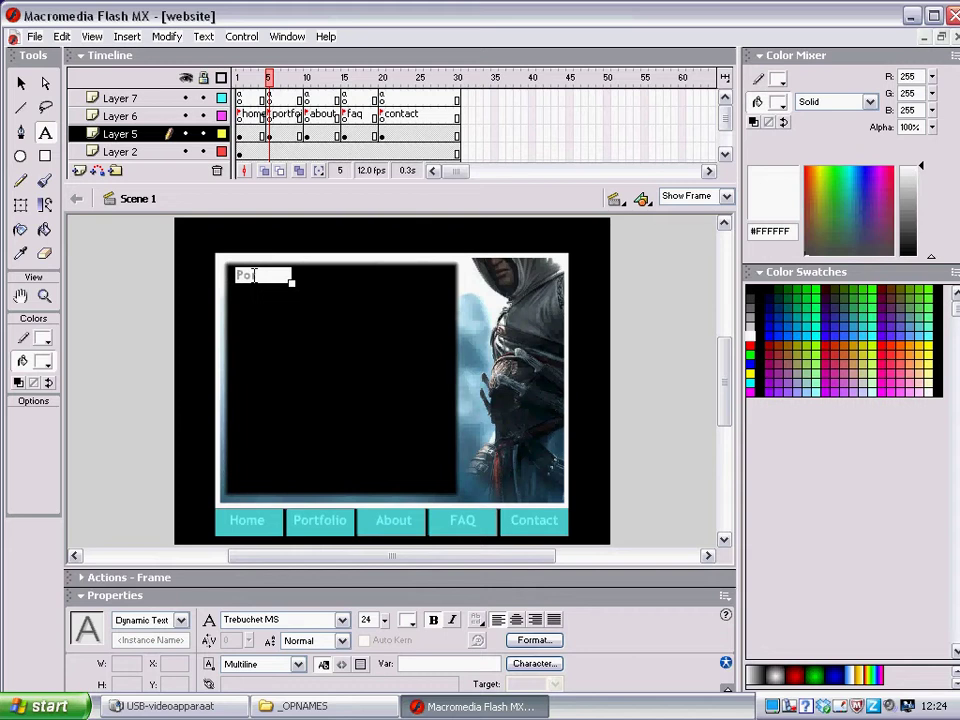
text(rtfolio)
key(Escape)
Draw a 14-pt text area below Portfolio and type an introduction with the author's name
drag(236, 284, 447, 480)
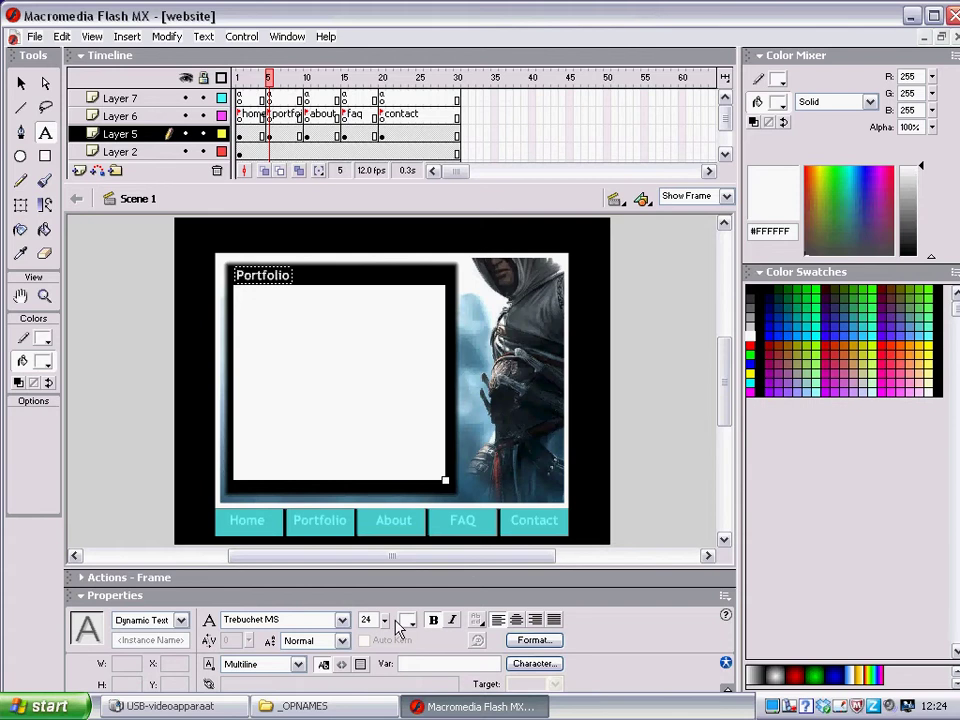
click(284, 466)
text(14)
text(ben )
text(Ale)
key(BackSpace)
key(BackSpace)
key(BackSpace)
text(x van Winkel)
key(Return)
key(Return)
Add an underlined 'Opleidingen' section listing the AVO diploma 1986 and Fontys Docent Informatica 2004
text(Opleidingen)
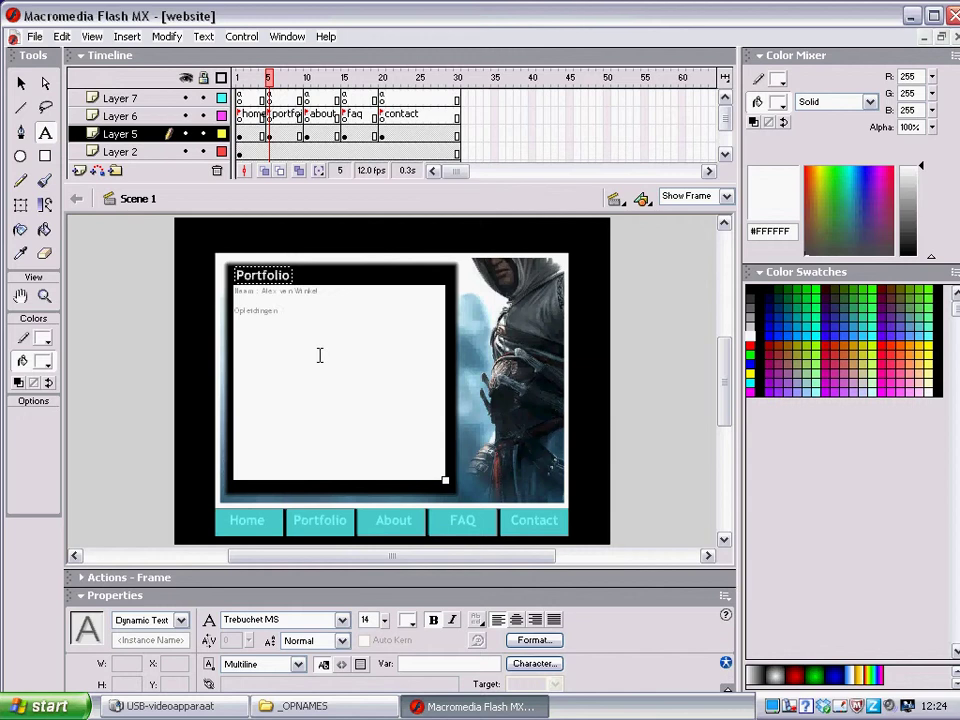
key(Return)
text(=========)
key(Return)
key(Return)
text(- AVO diploma behaald in 1986)
key(Return)
text(Fonty)
text(D)
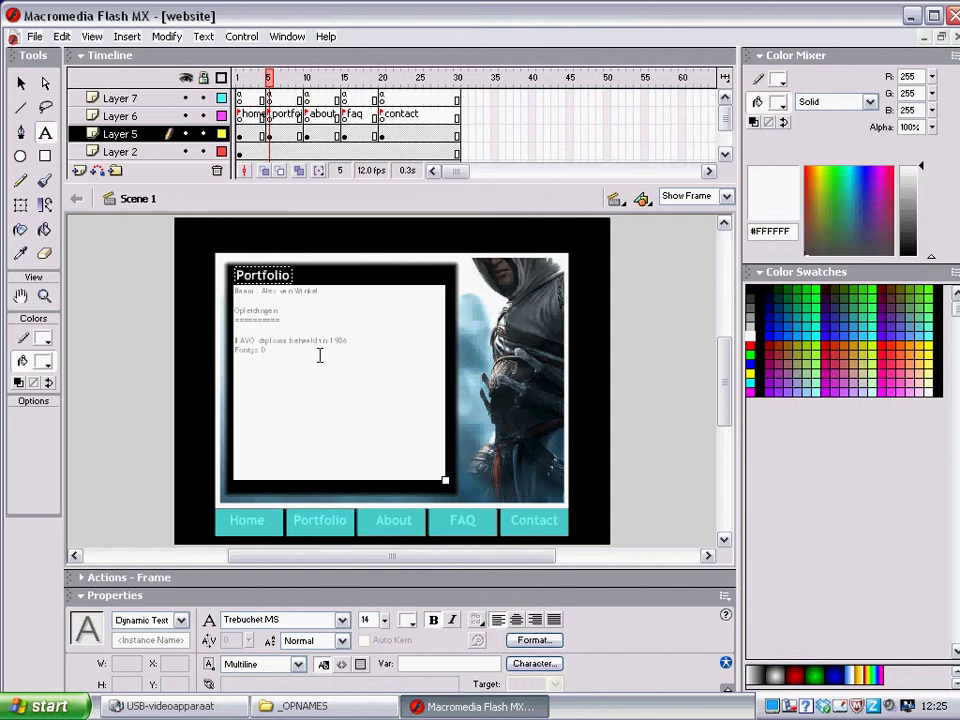
text(ocent Informat)
text(ica)
text( 200)
key(Left)
key(Left)
key(Left)
key(Left)
Insert 'diploma behaald in' before 2004 and add an underlined 'Werkervaring' heading
text(diplo ma behaald in)
key(End)
key(Return)
key(Return)
key(Return)
text(Werkenrvaring)
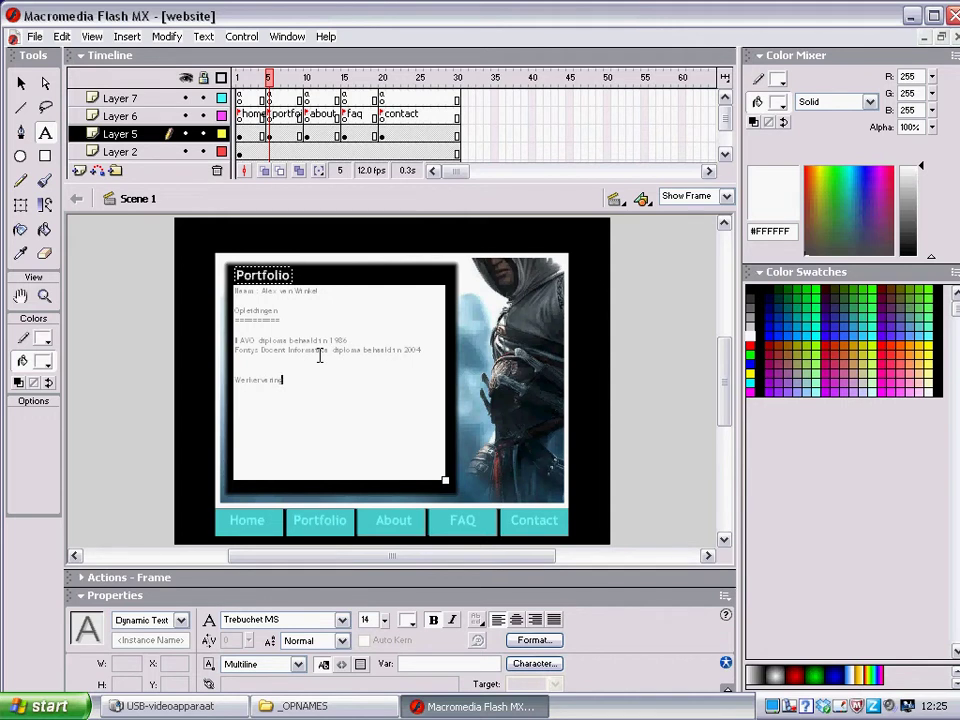
key(Return)
text(===========)
key(Return)
key(Return)
List the jobs '2000 - heden School 23 - Docent Informatica' and '1998 - 2000 Ghent automatisering - ICT specialist'
text(0)
text(0 - heden)
text( Docent)
key(BackSpace)
key(BackSpace)
key(BackSpace)
key(BackSpace)
key(BackSpace)
key(BackSpace)
text(School 23)
text(Docent)
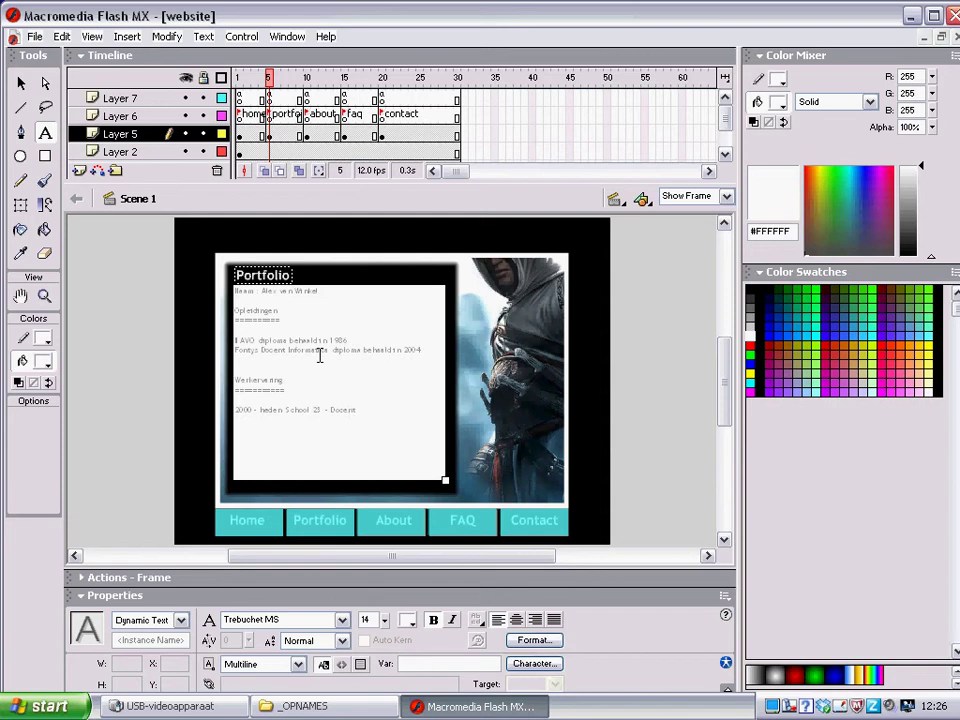
text( Informatica)
key(Return)
text(1998 - 2000  Ghent automatiseri)
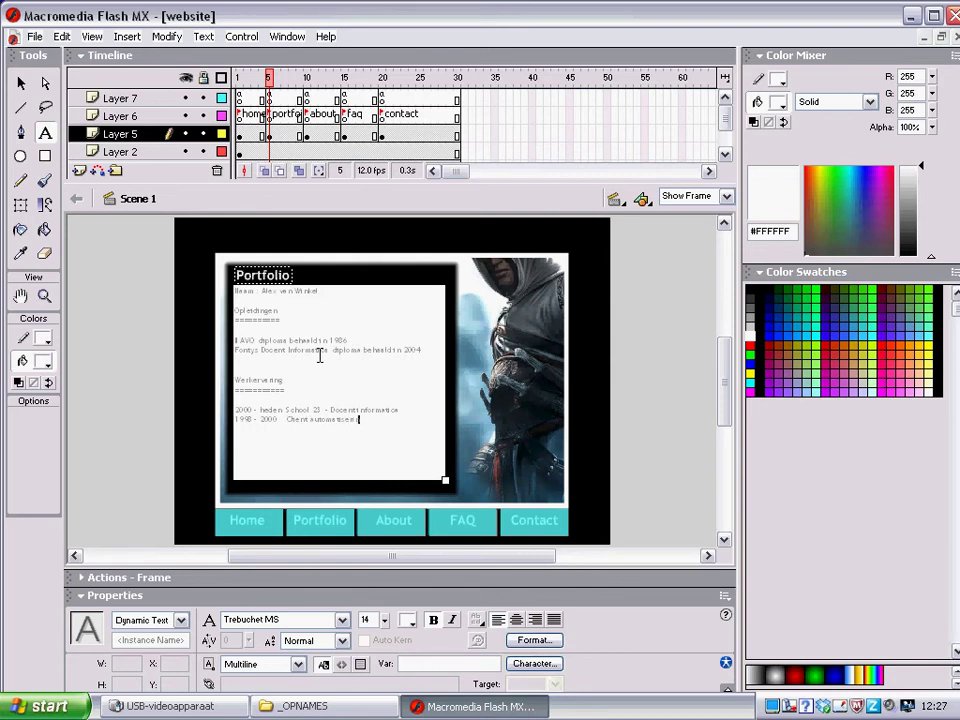
text(ng - ICT specialist)
On frame 10, type a 24-pt 'About' heading at the panel's top-left
click(307, 135)
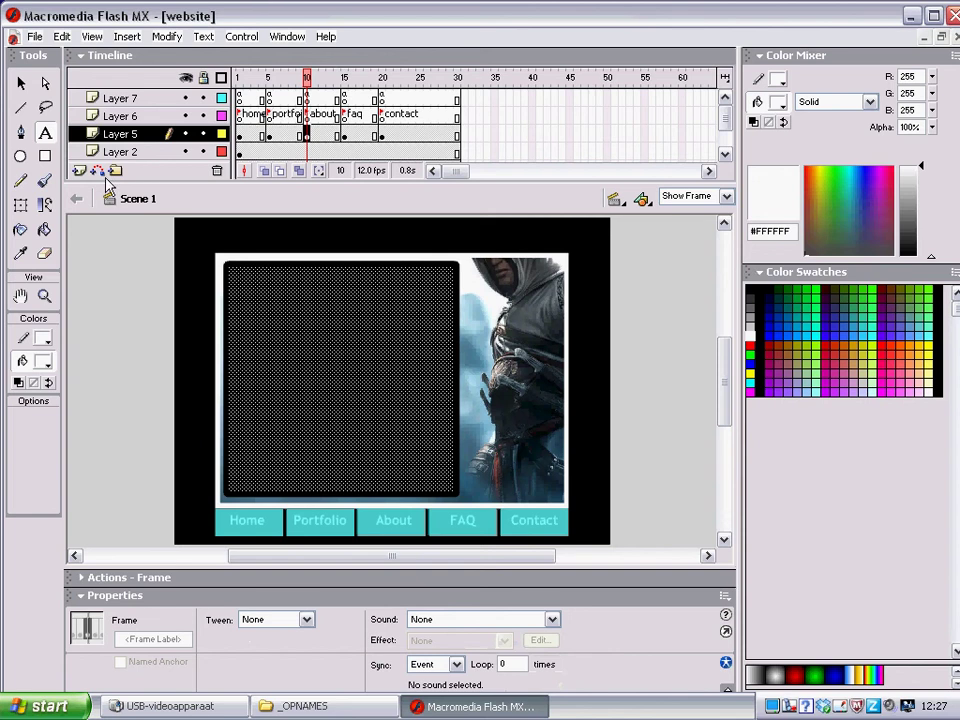
click(46, 136)
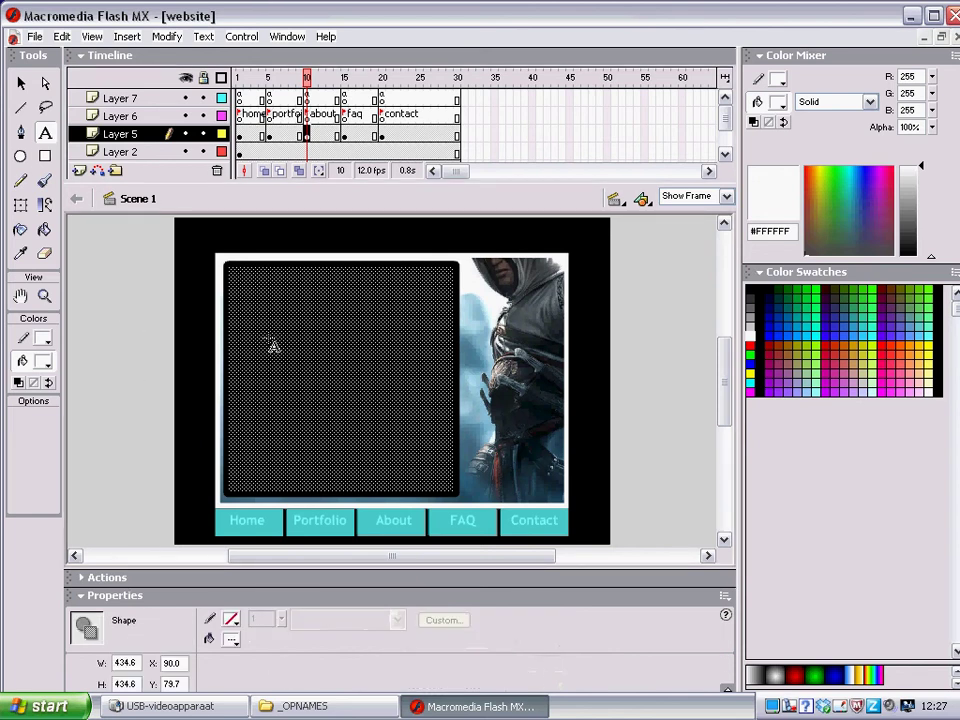
click(243, 272)
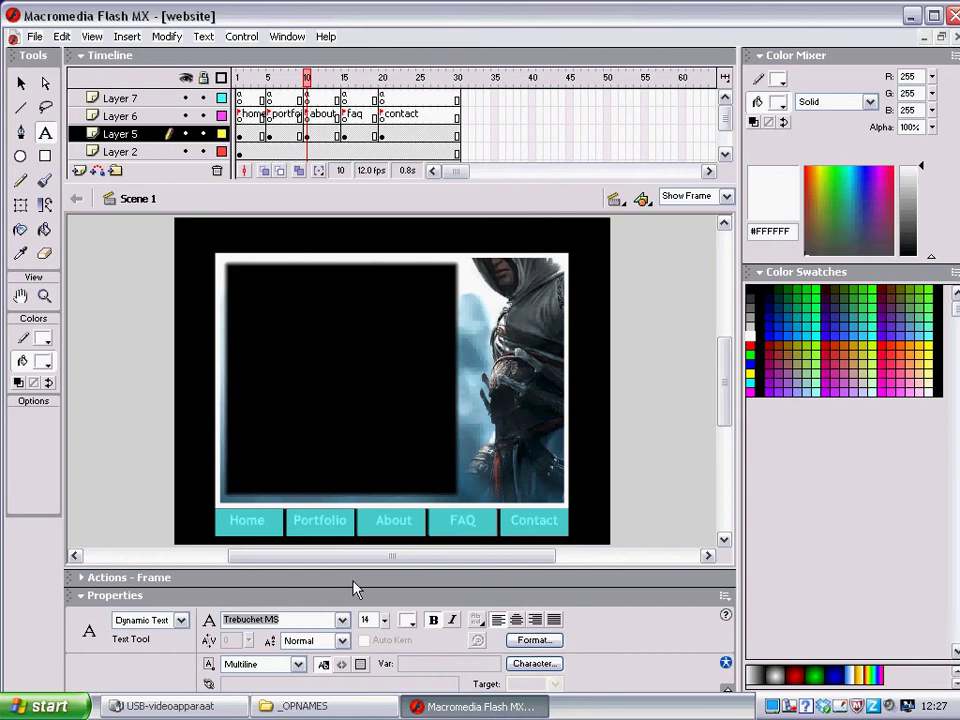
double_click(368, 619)
text(24)
key(Return)
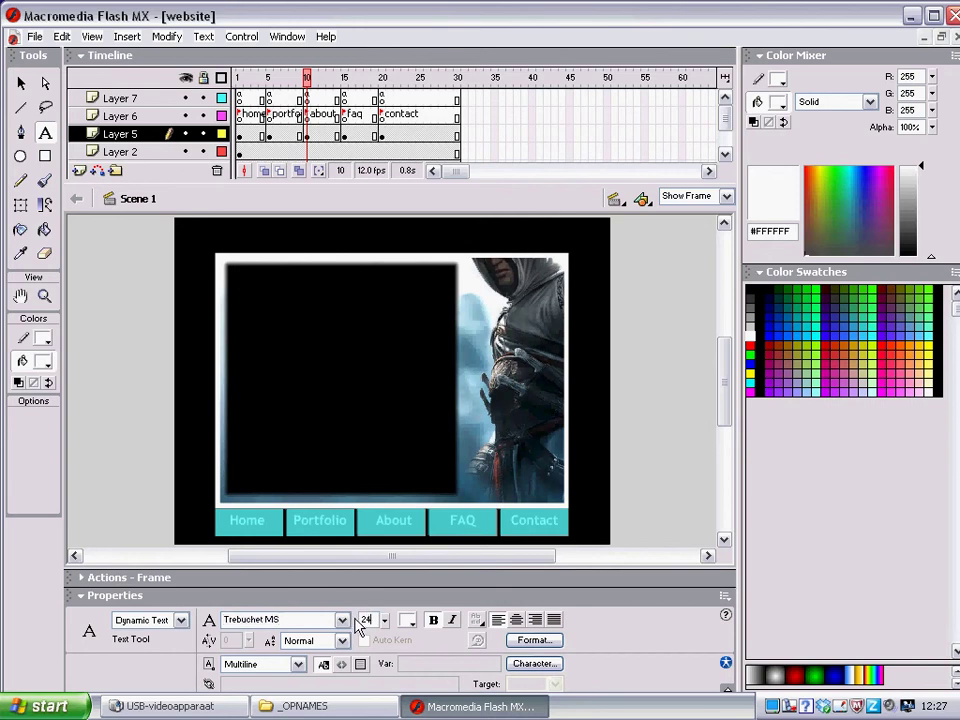
click(242, 270)
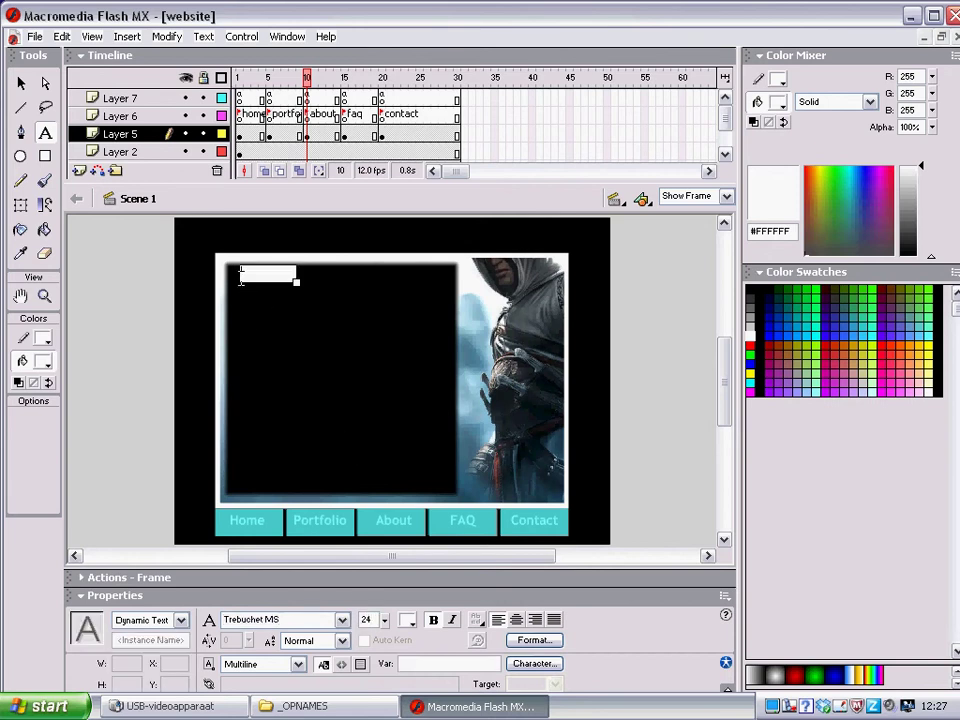
text(Aboput)
key(BackSpace)
key(BackSpace)
key(BackSpace)
text(ut)
Nudge the About heading slightly down-left and set the font size field to 14
drag(283, 284, 280, 290)
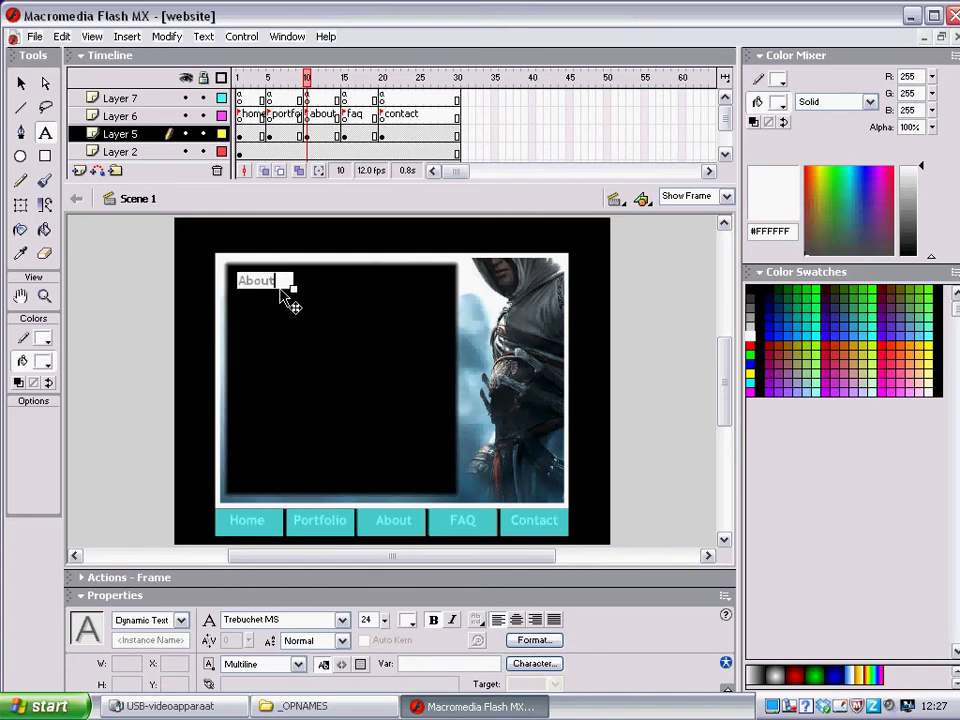
double_click(281, 287)
double_click(367, 618)
text(14)
Finish the About heading, then draw a text area below it and type the 'Deze website' description
click(264, 338)
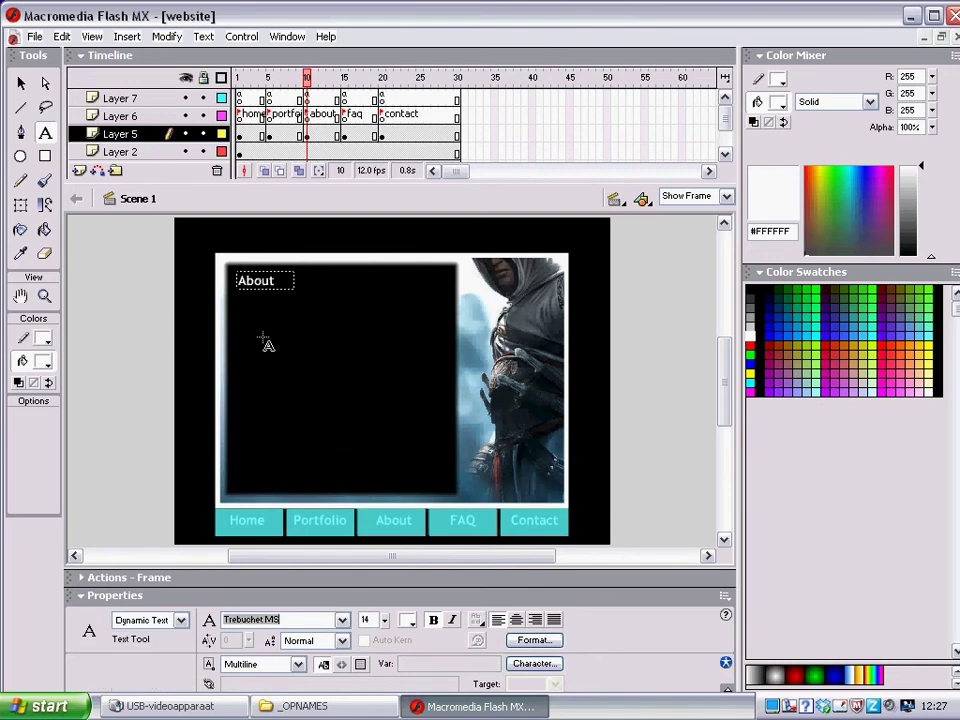
drag(236, 292, 447, 485)
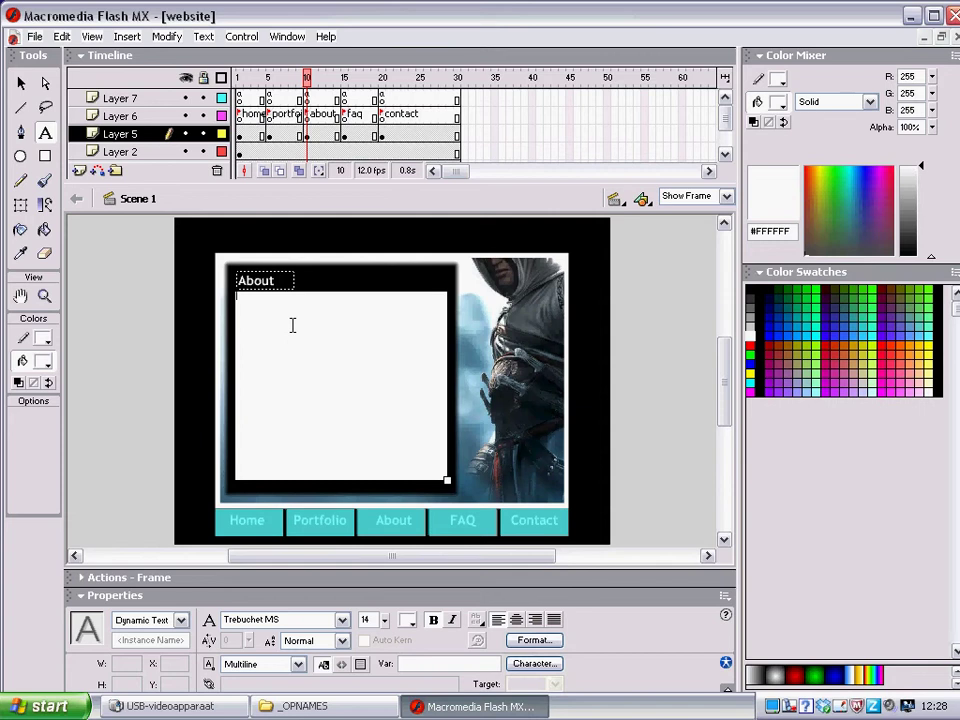
text(Deze website)
Return to the About text area and review its lines, including the 2013 copyright line
click(868, 709)
right_click(788, 707)
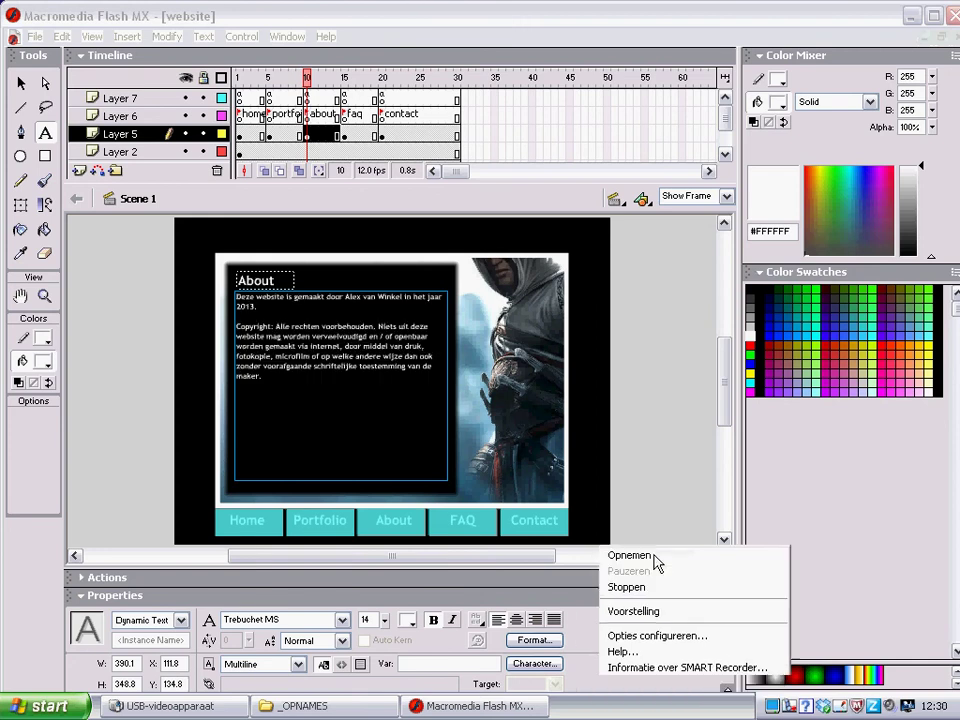
click(656, 565)
click(396, 370)
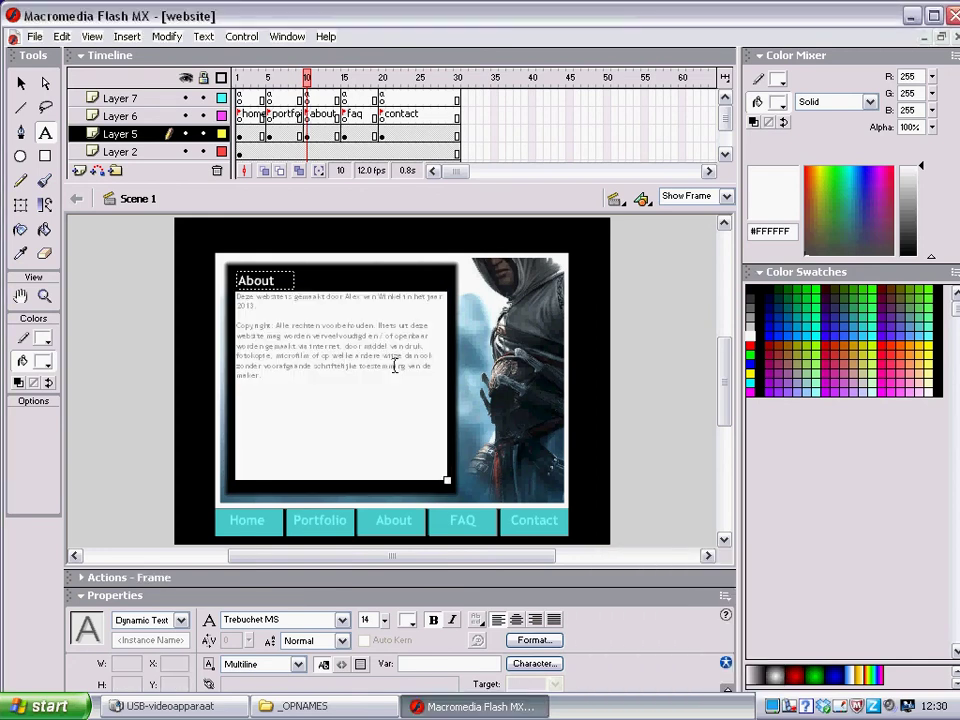
drag(298, 381, 229, 293)
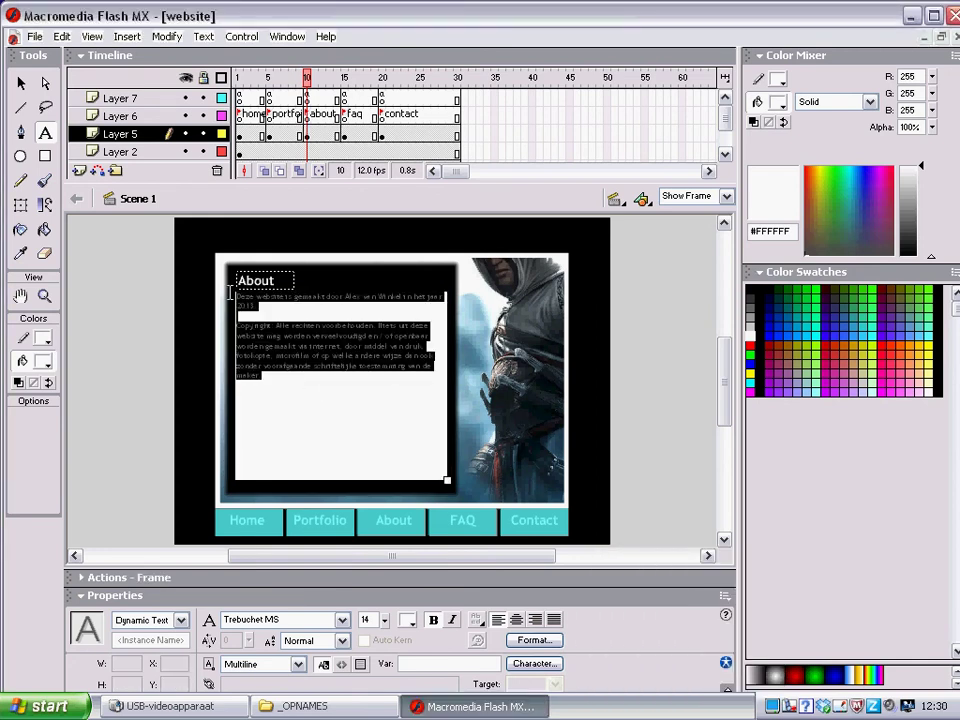
click(292, 380)
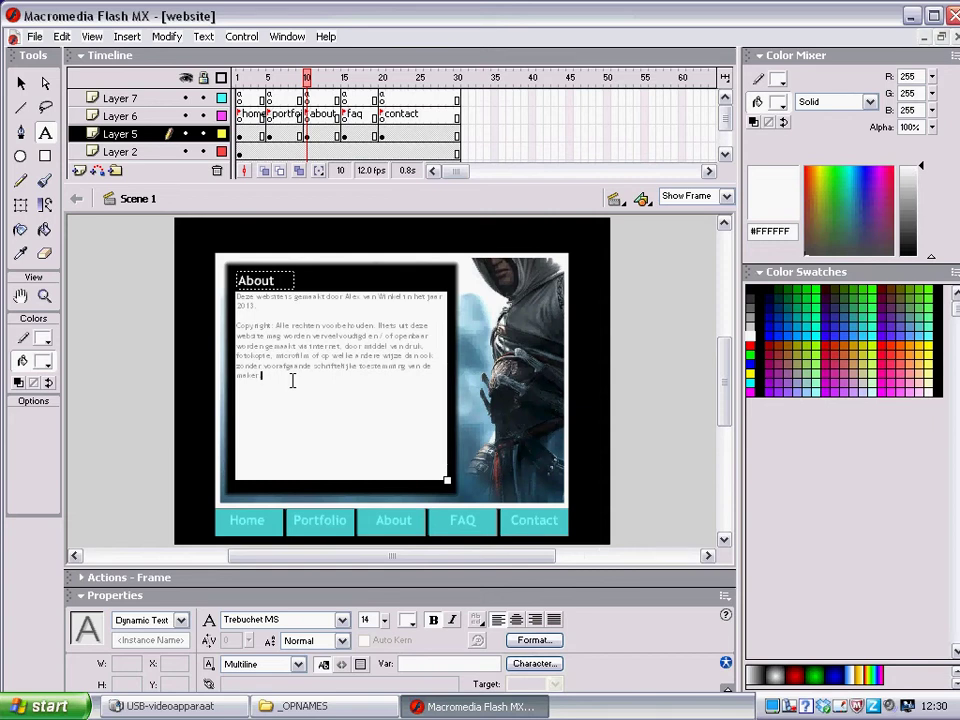
drag(345, 296, 380, 293)
drag(259, 307, 246, 307)
click(246, 305)
On frame 15, add a 24-point 'Faq' heading at the stage's top-left
click(344, 135)
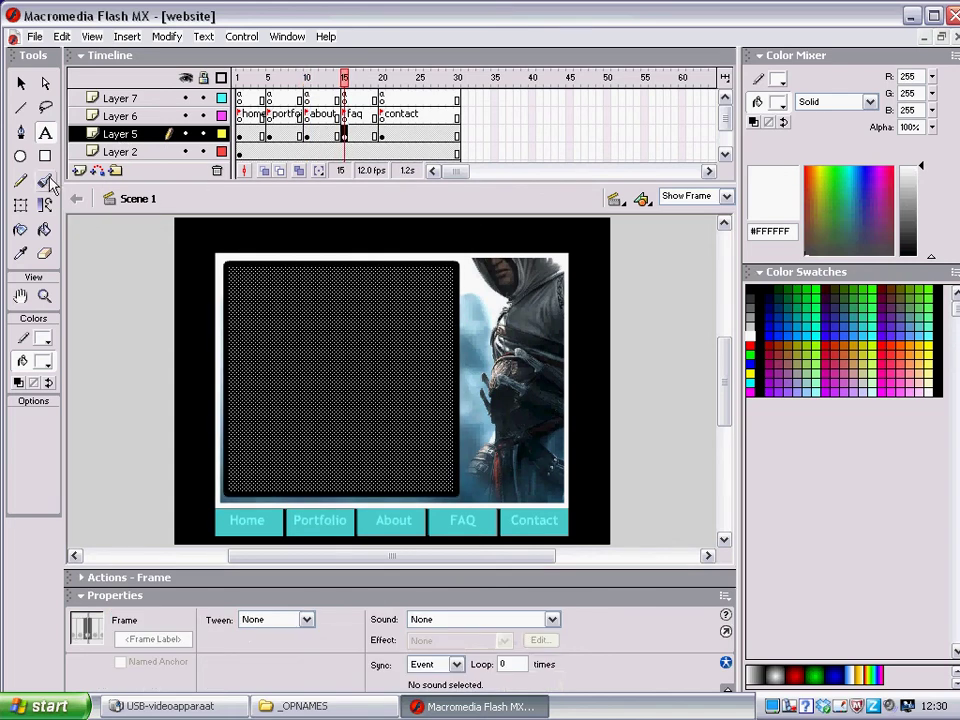
click(44, 138)
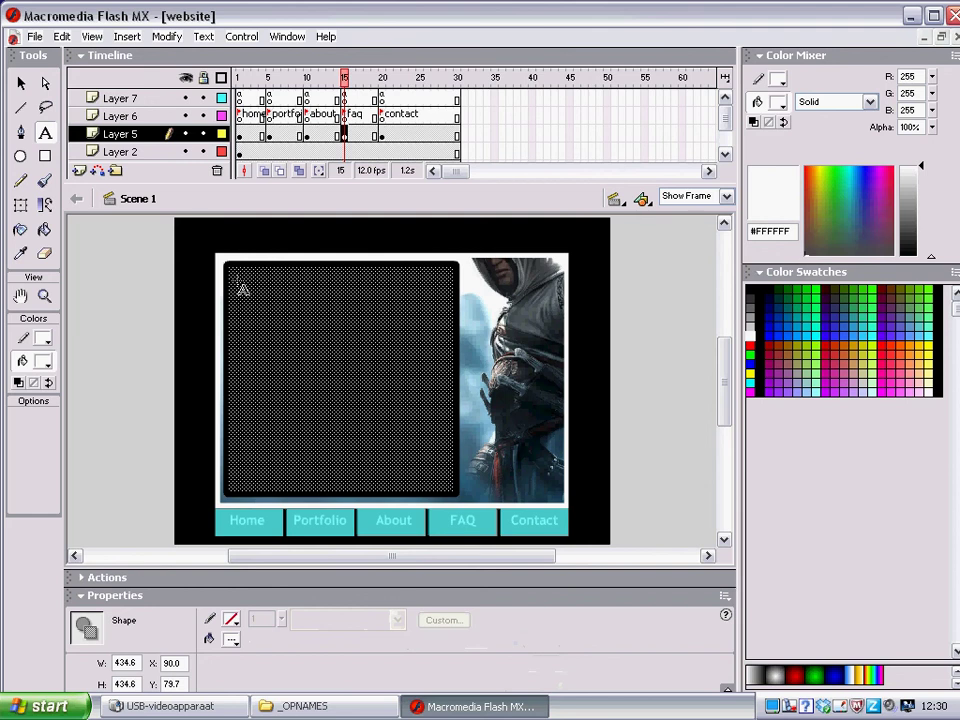
drag(234, 270, 290, 279)
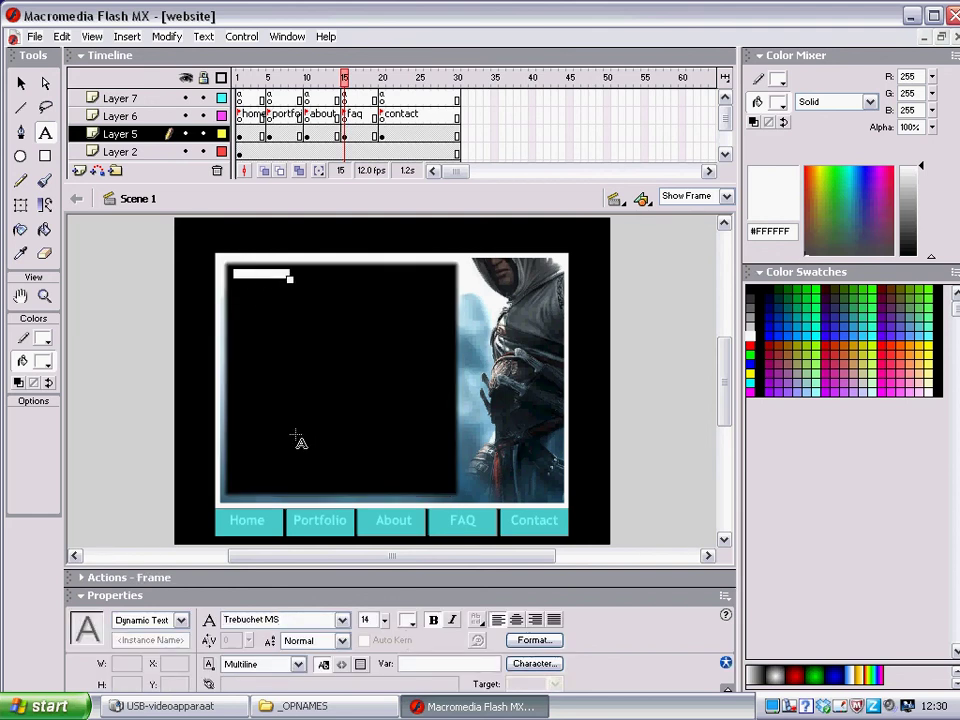
drag(383, 621, 381, 605)
text(24)
click(267, 273)
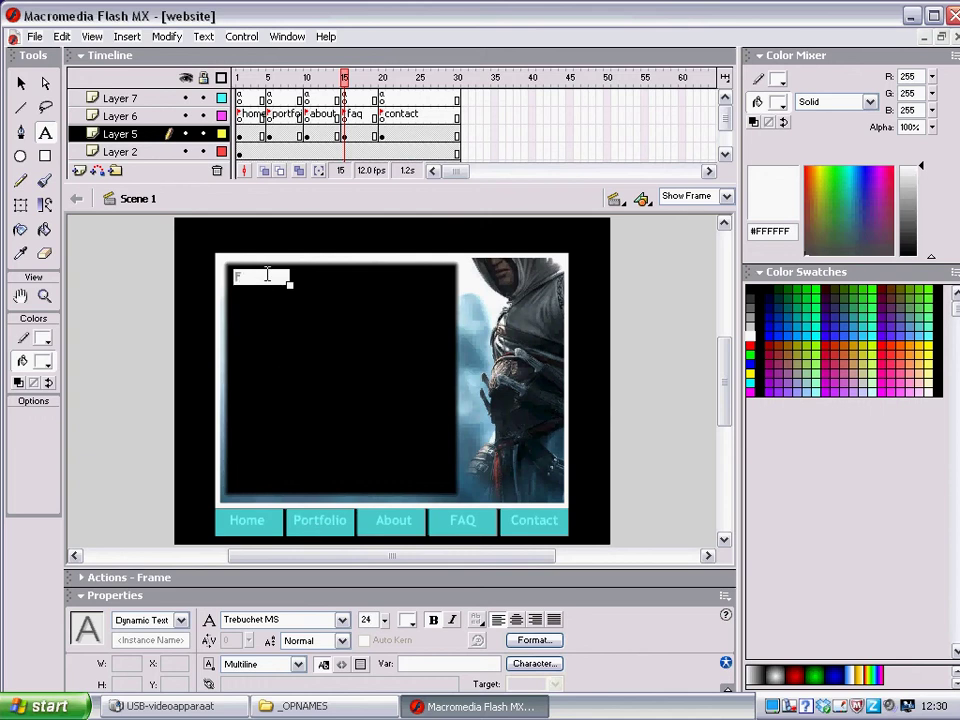
text(Faq)
key(Escape)
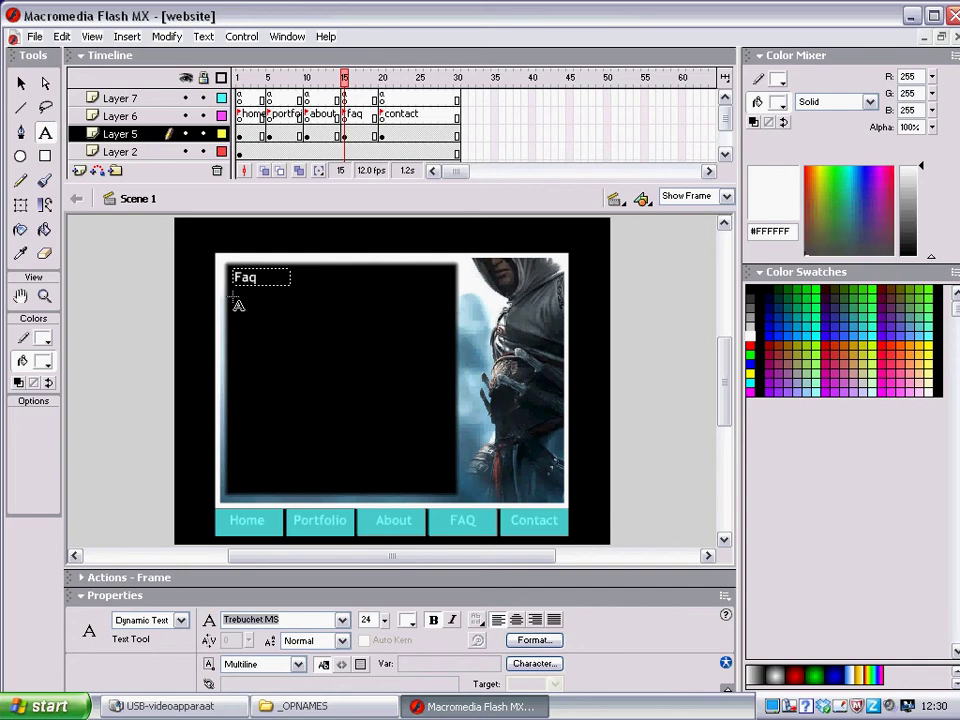
Draw a text area just below the Faq heading and set its font size to 14
drag(234, 280, 440, 470)
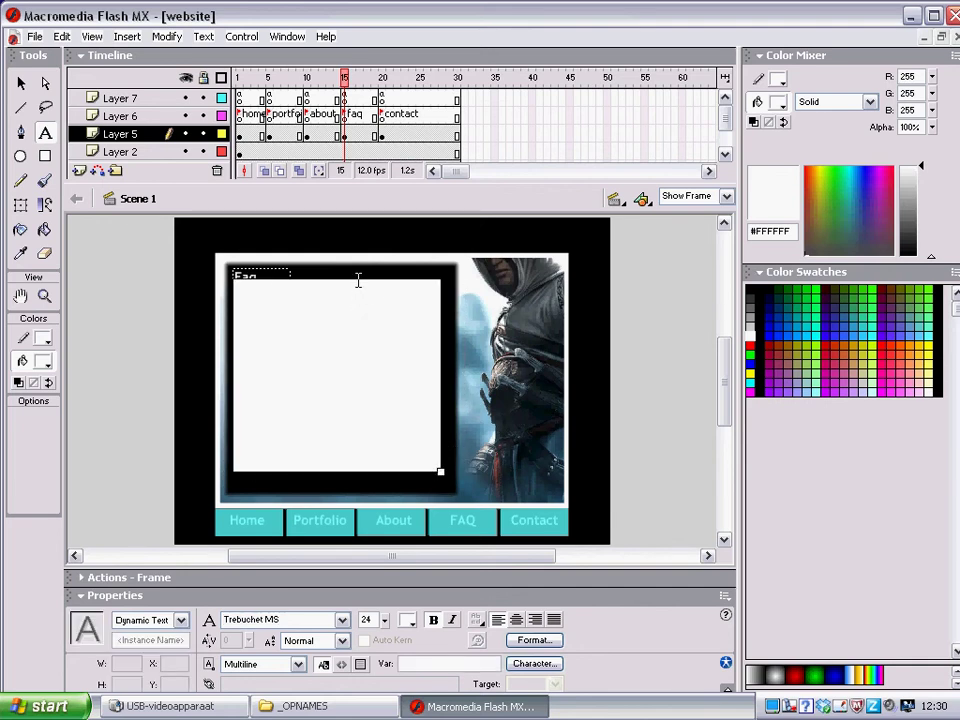
drag(362, 287, 362, 299)
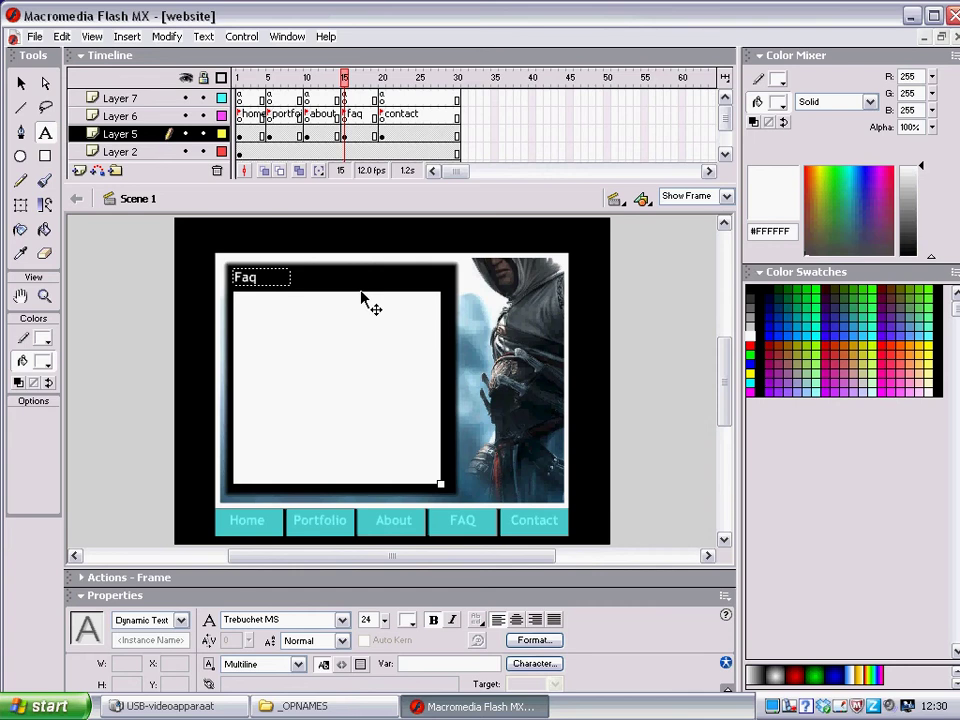
double_click(366, 620)
text(14)
click(306, 346)
Type the question about how long building the website took, followed by the answer 'A: Ik heb er luur over gedaan.'
text(Hoe is)
text(ng hebt u over het)
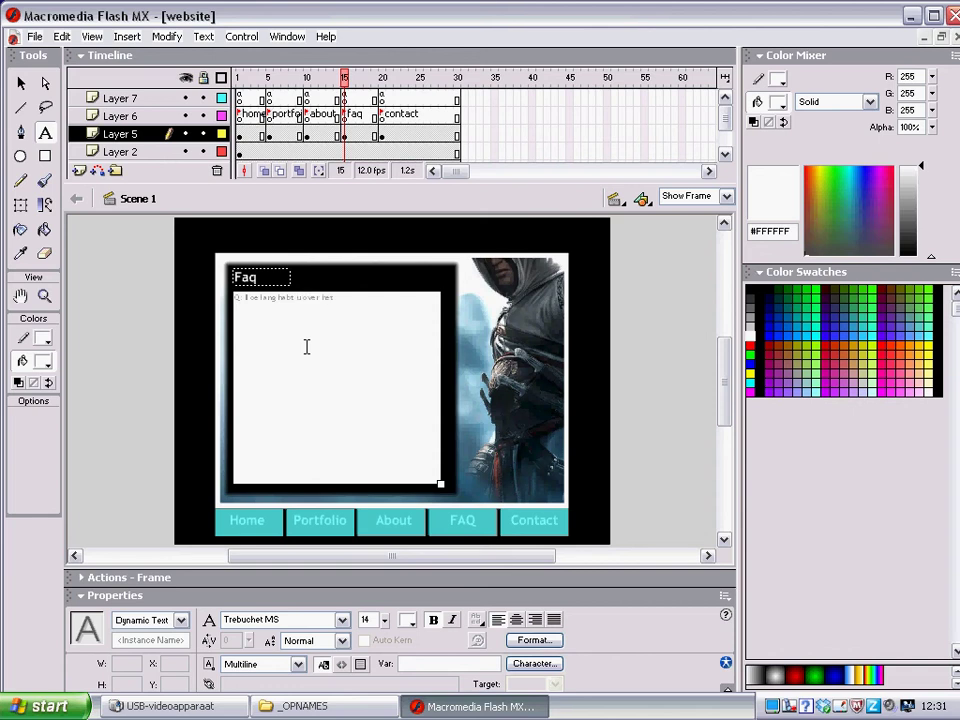
text( maken van deze website gedaan ?)
key(Return)
key(Return)
text(A: Ik heb er)
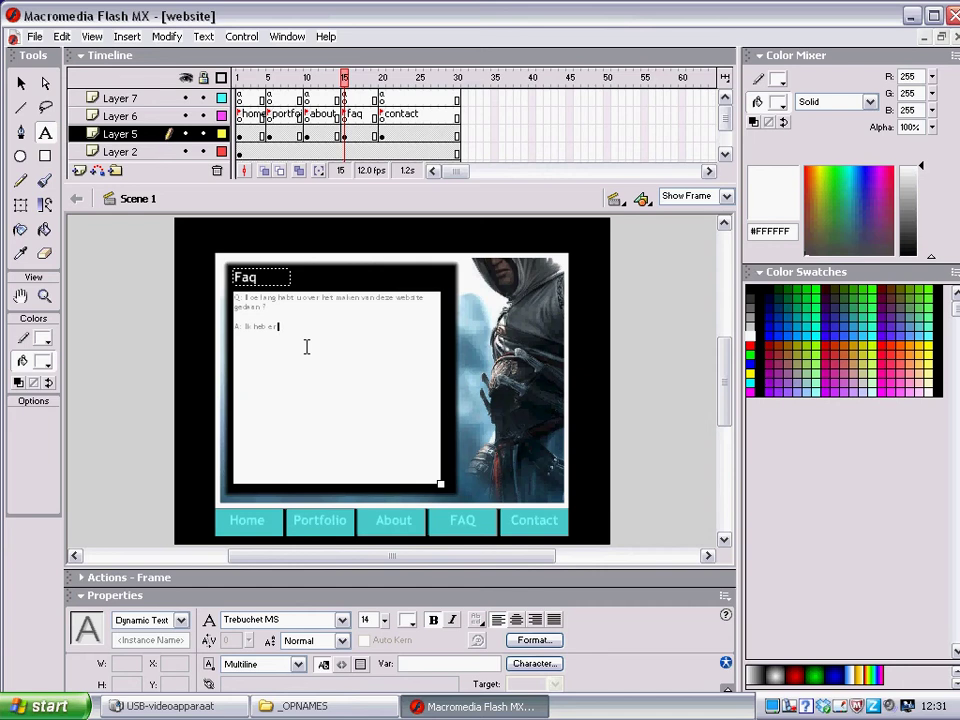
text( l)
text(u)
text(u)
text(r over)
text( gedaan)
text(.)
Add 'Q: Wat kunt u nog meer maken met Flash MX ?' with the corrected answer 'Nog niets.'
key(Return)
key(Return)
text(Q: Wat kunt u nog meer maken met Flash MX ?)
key(Return)
key(Return)
text(A: Met Flash.)
key(BackSpace)
text(M)
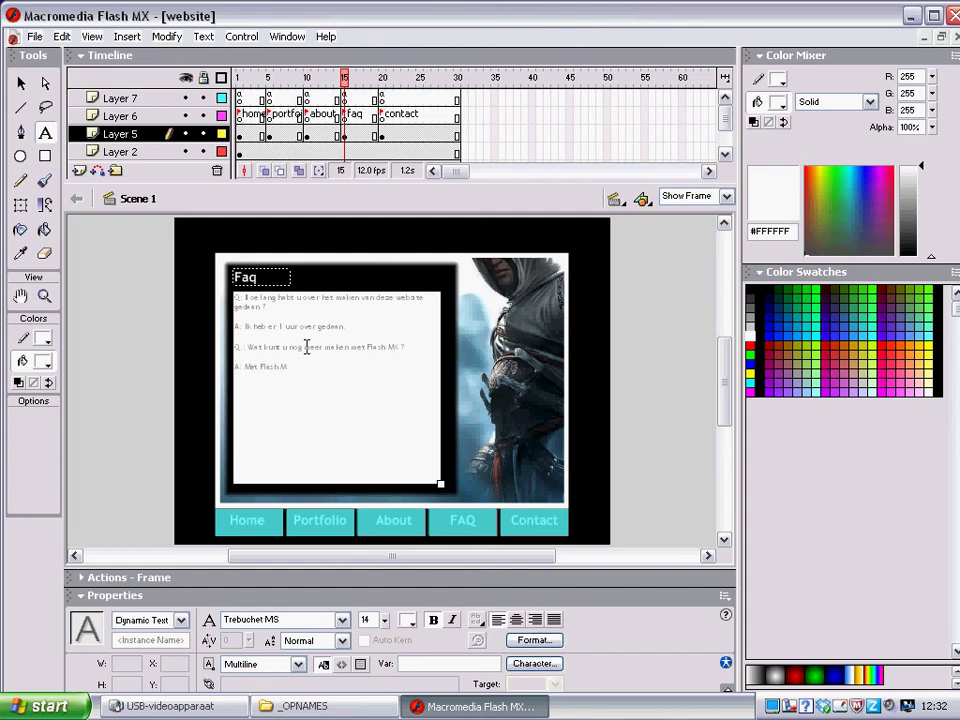
text(X kan het ook nog)
key(BackSpace)
key(BackSpace)
key(BackSpace)
key(BackSpace)
key(BackSpace)
key(BackSpace)
key(BackSpace)
key(BackSpace)
key(BackSpace)
key(BackSpace)
key(BackSpace)
key(BackSpace)
key(BackSpace)
key(BackSpace)
key(BackSpace)
key(BackSpace)
key(BackSpace)
key(BackSpace)
key(BackSpace)
key(BackSpace)
text(Nog niets.)
On frame 20, add a 24-point 'Contact' heading and draw a large text area beneath it
click(383, 116)
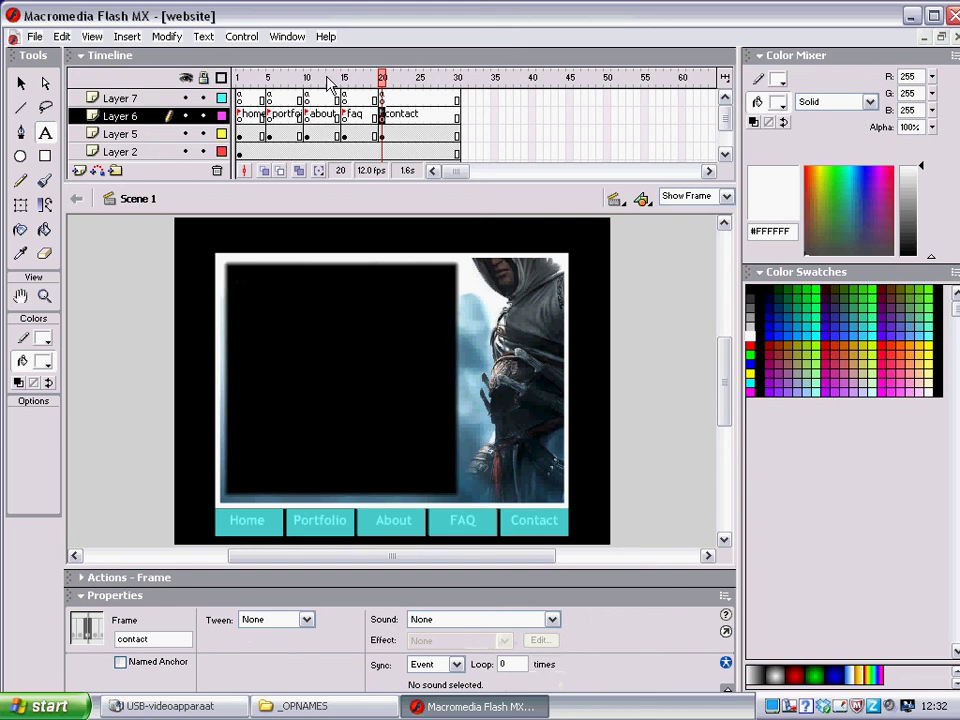
click(45, 134)
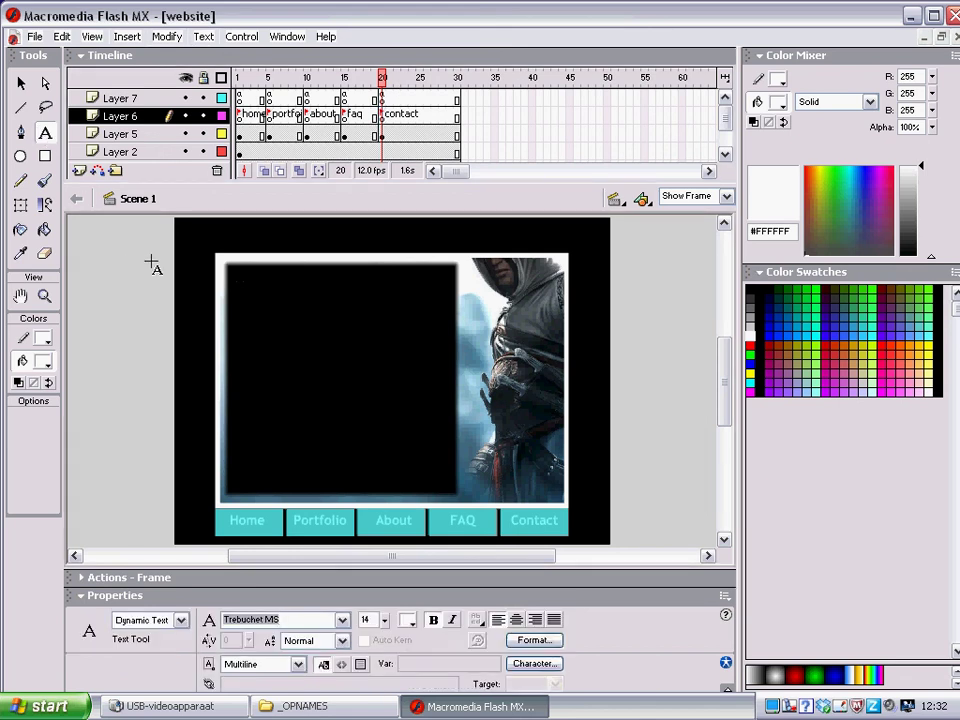
drag(237, 271, 293, 279)
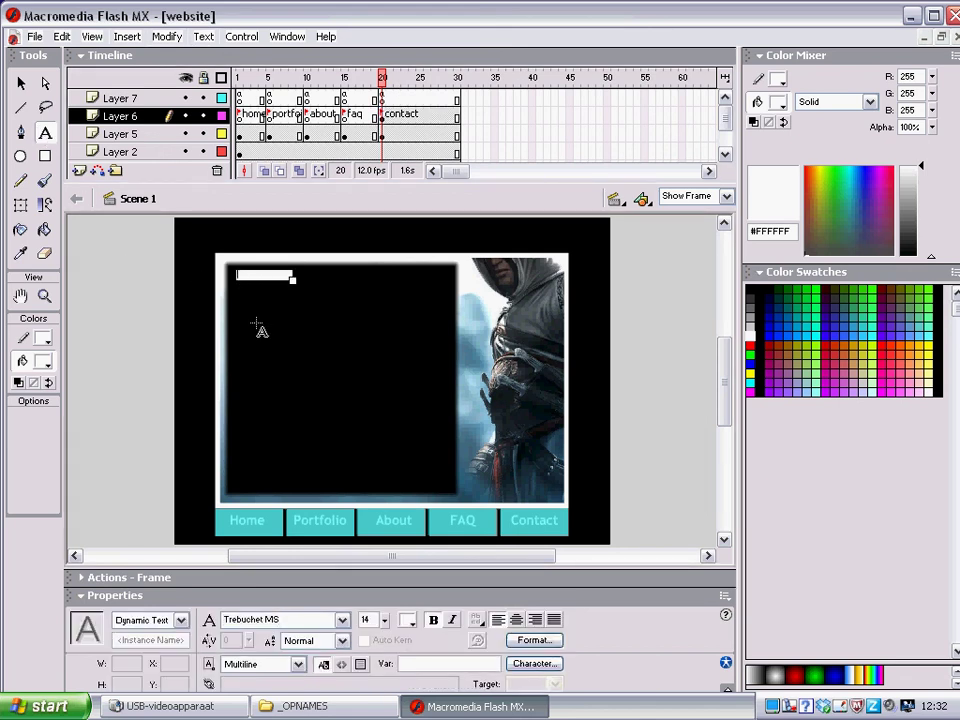
double_click(367, 620)
text(24)
click(261, 278)
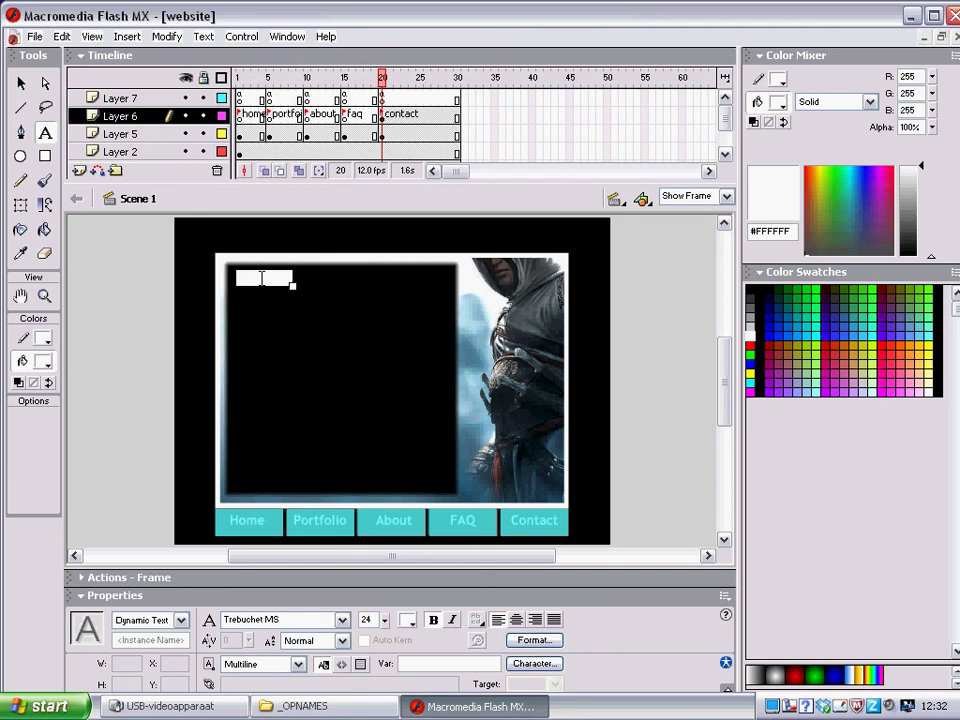
text(Contact)
click(250, 313)
drag(232, 280, 440, 458)
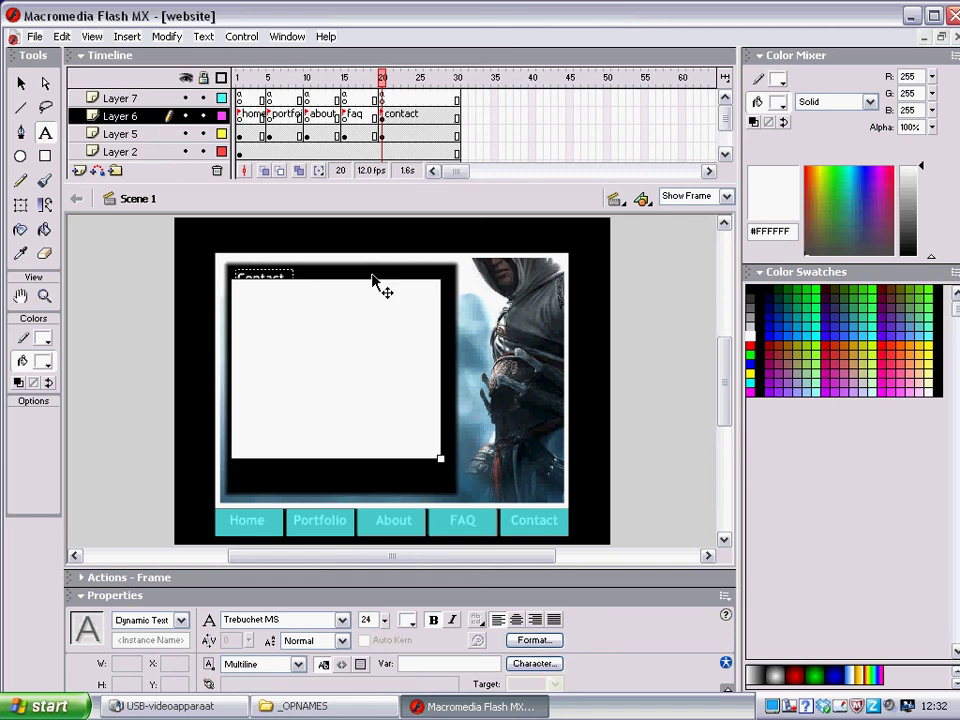
Shift the Contact text area into place, set it to 14 points, and enter a name, phone number and e-mail address
drag(372, 287, 381, 300)
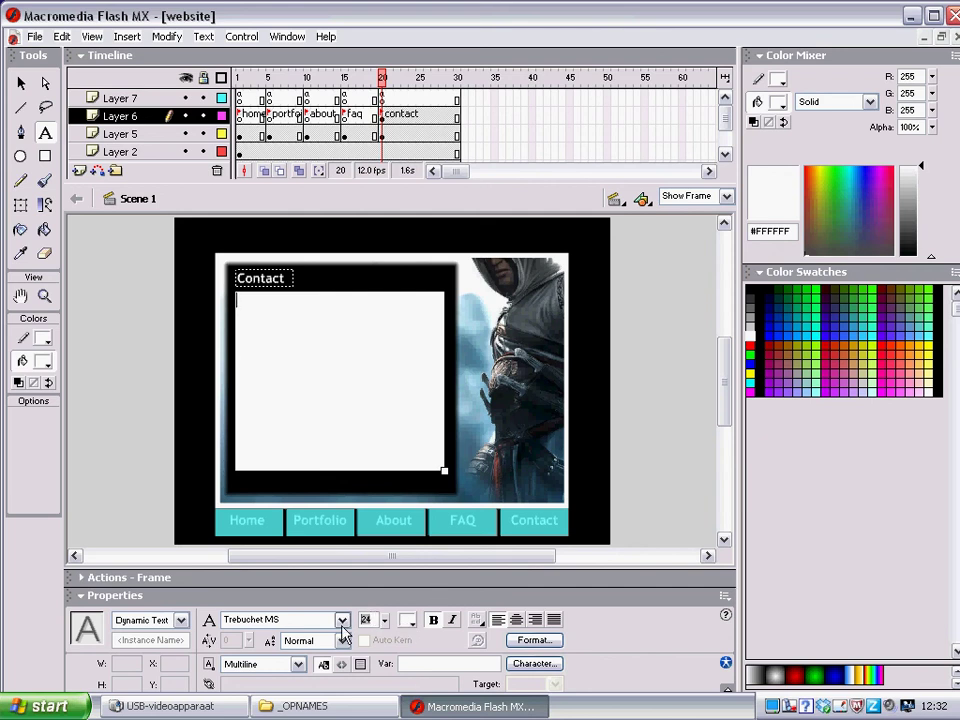
click(341, 624)
text(lorem L.)
text( Al)
text(ex v)
text(an)
text( Winkel)
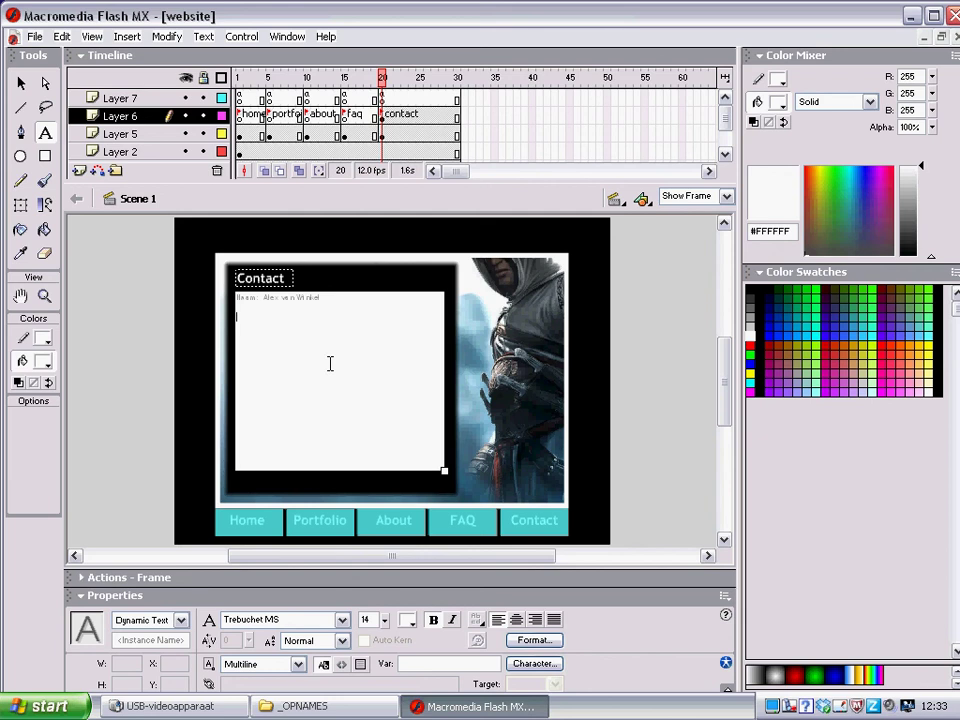
text(Tel: 06- 12345678)
key(Return)
text(emailadres:)
Save the website file and bring the USB-videoapparaat webcam window back to the front
click(34, 37)
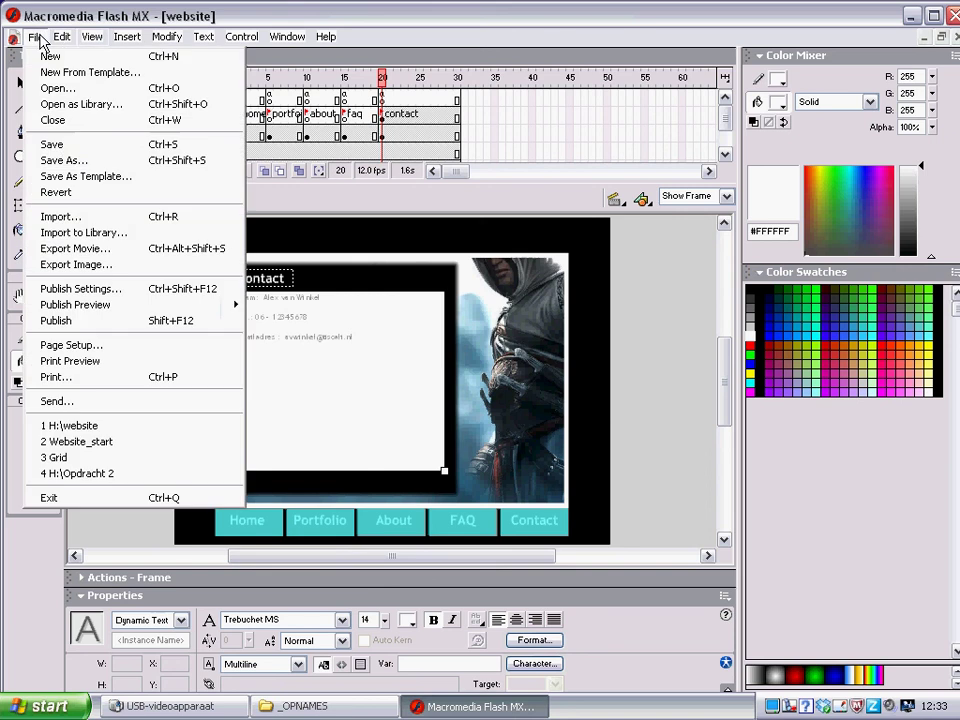
click(48, 143)
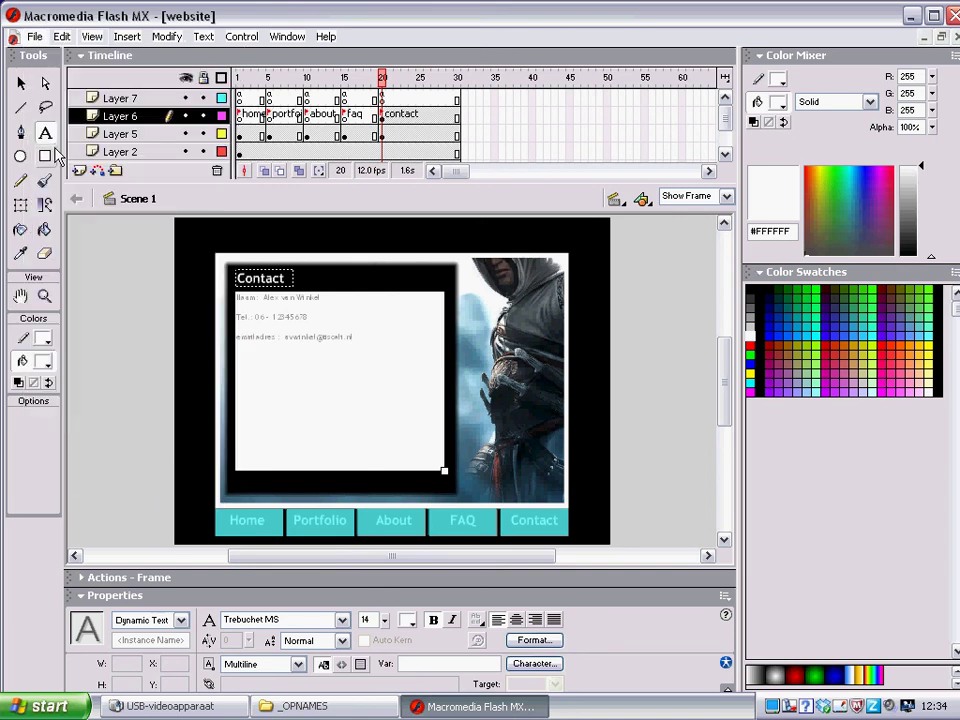
click(178, 708)
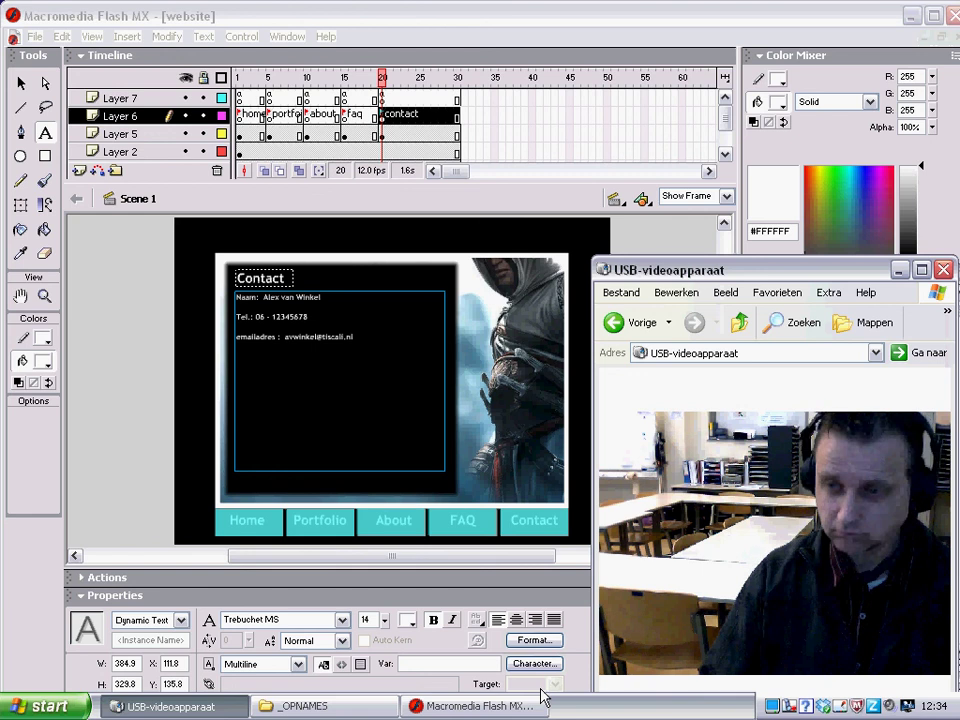